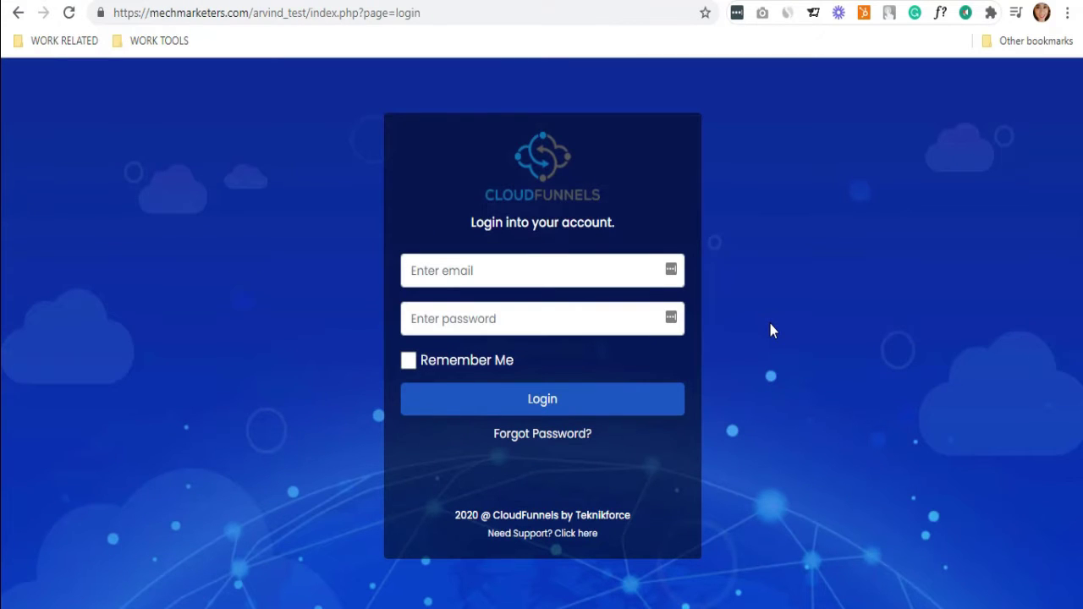
Sign in to CloudFunnels and start a new product from the Products list
left_click(483, 409)
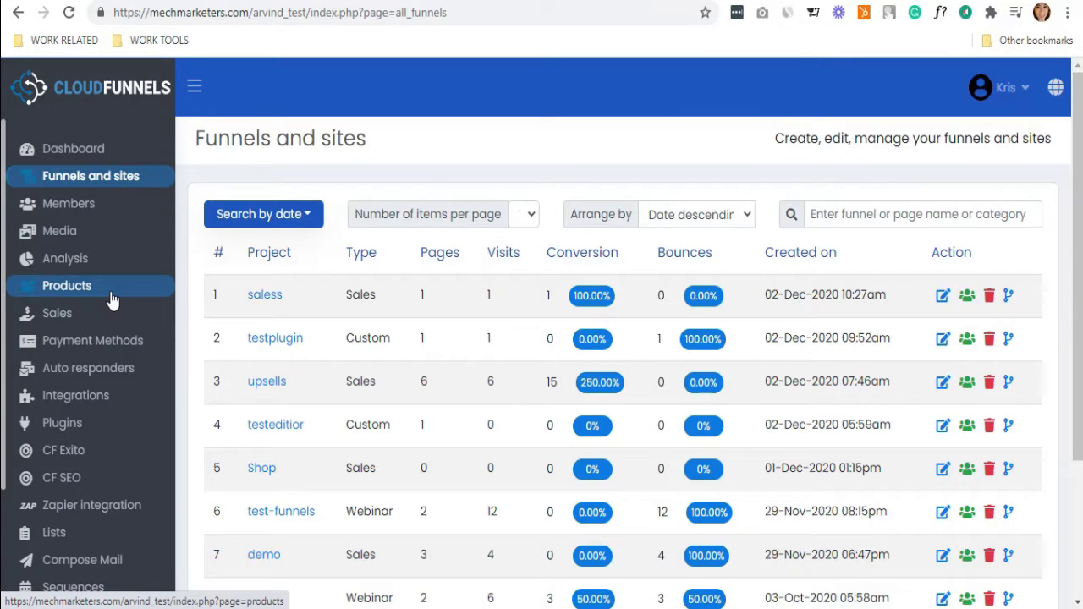
left_click(113, 300)
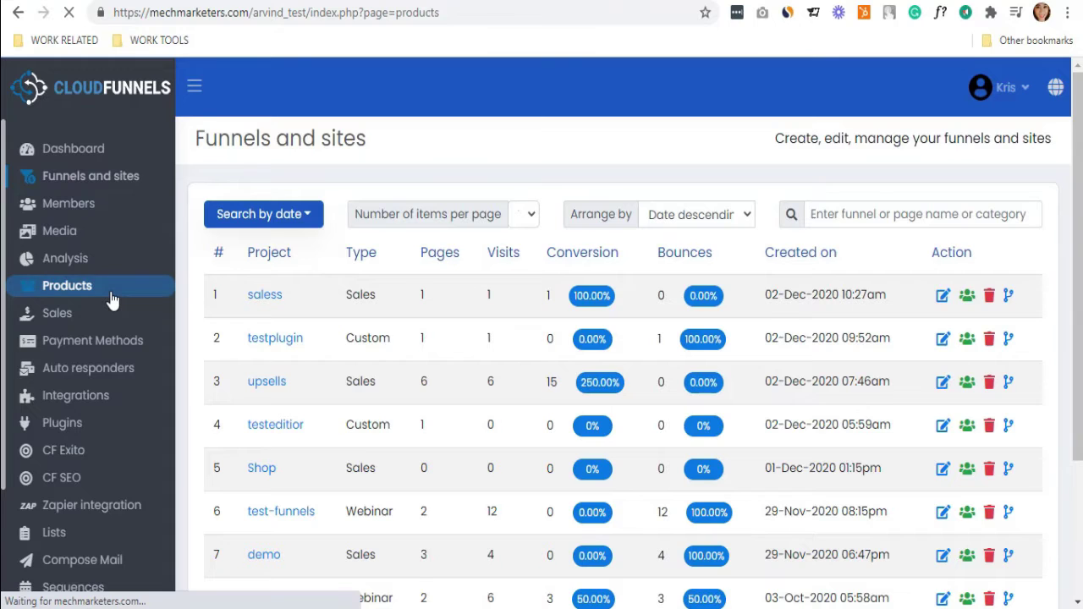
scroll(305, 254, "down", 2)
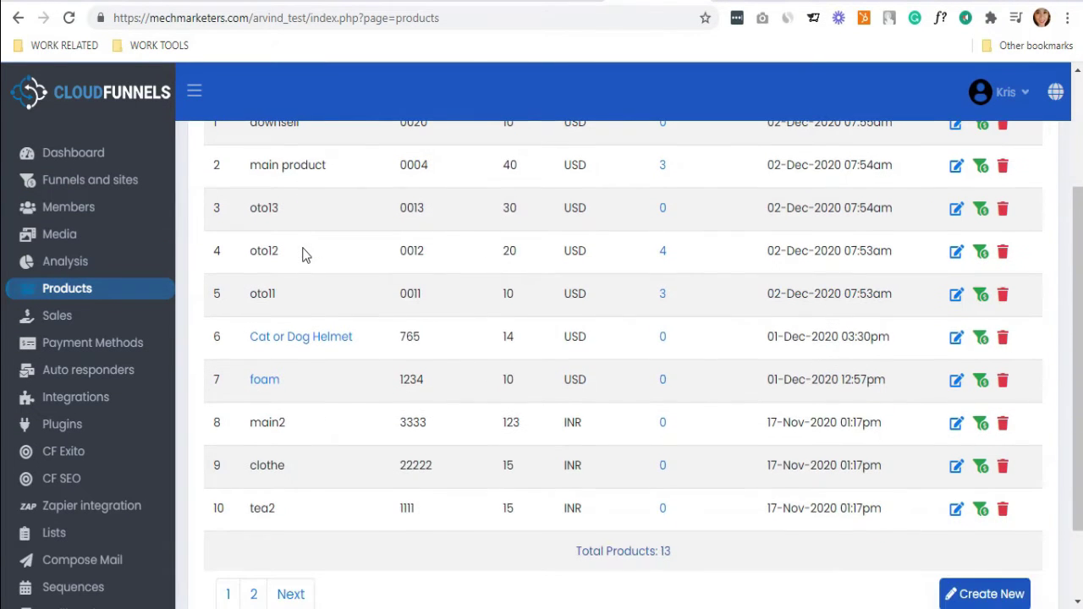
scroll(973, 440, "down", 3)
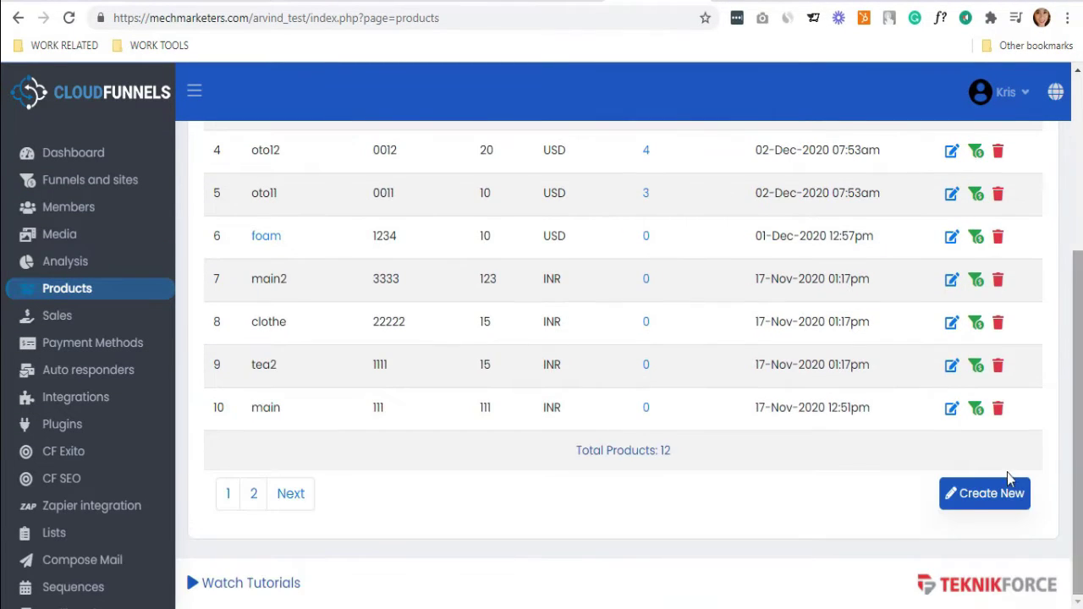
left_click(971, 496)
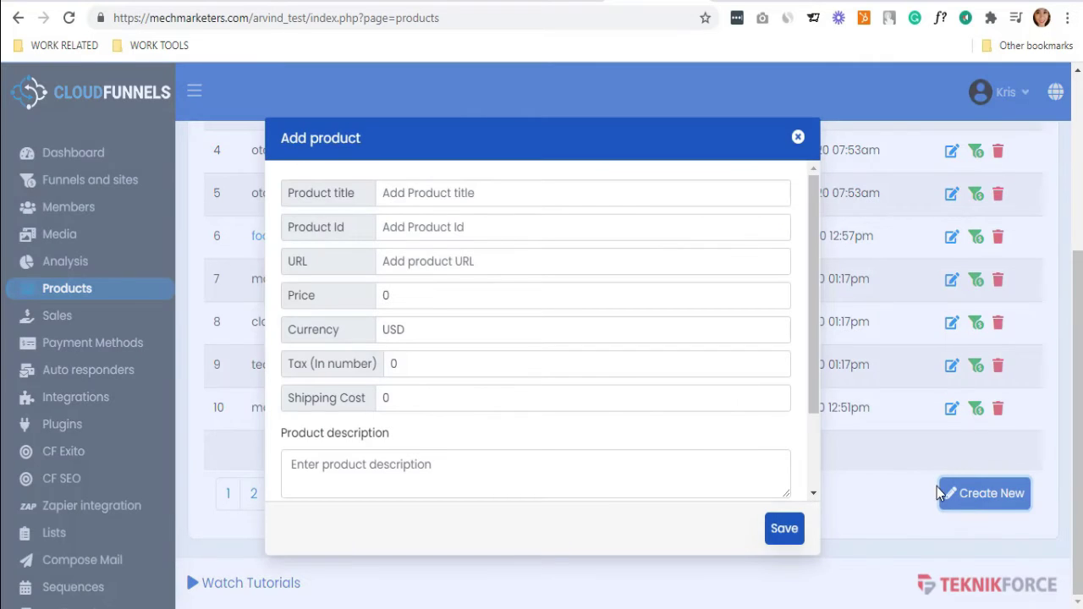
Enter title 'Cat and Dog Helmet', ID 8743, the pasted shop URL and price 14
left_click(543, 191)
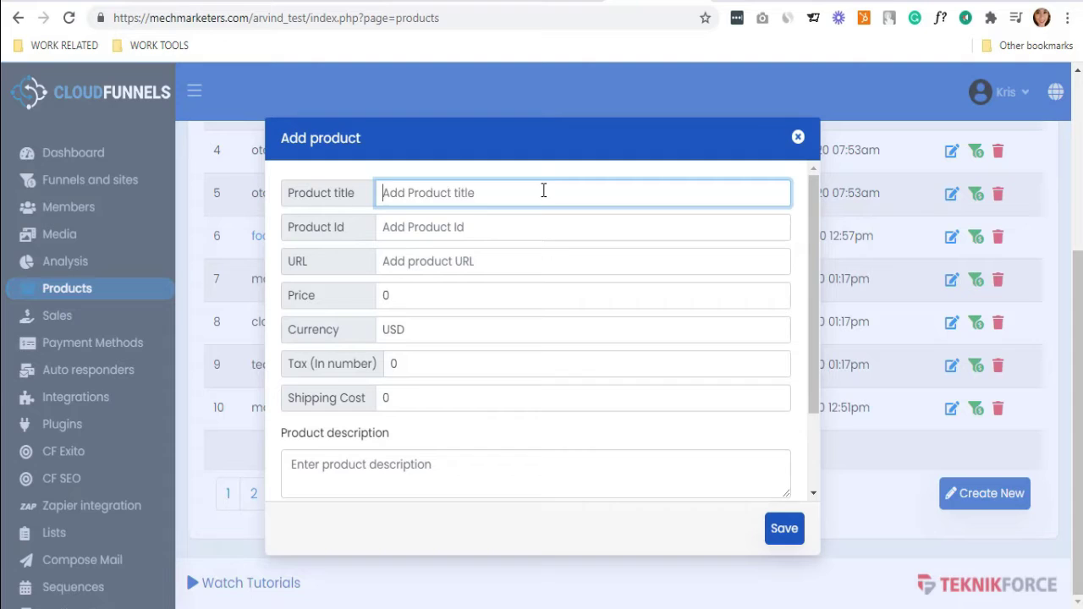
type("Cat and Dog Helmet")
left_click(537, 225)
type("874")
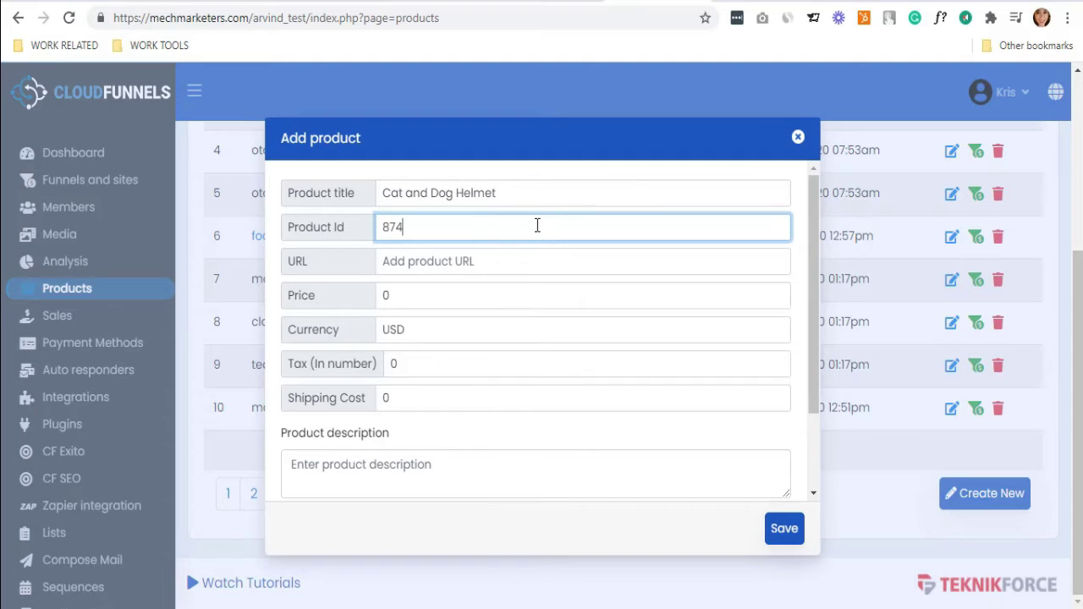
type("3")
left_click(534, 263)
type("http://vixenbiker.shop/product-category/biker-pets/")
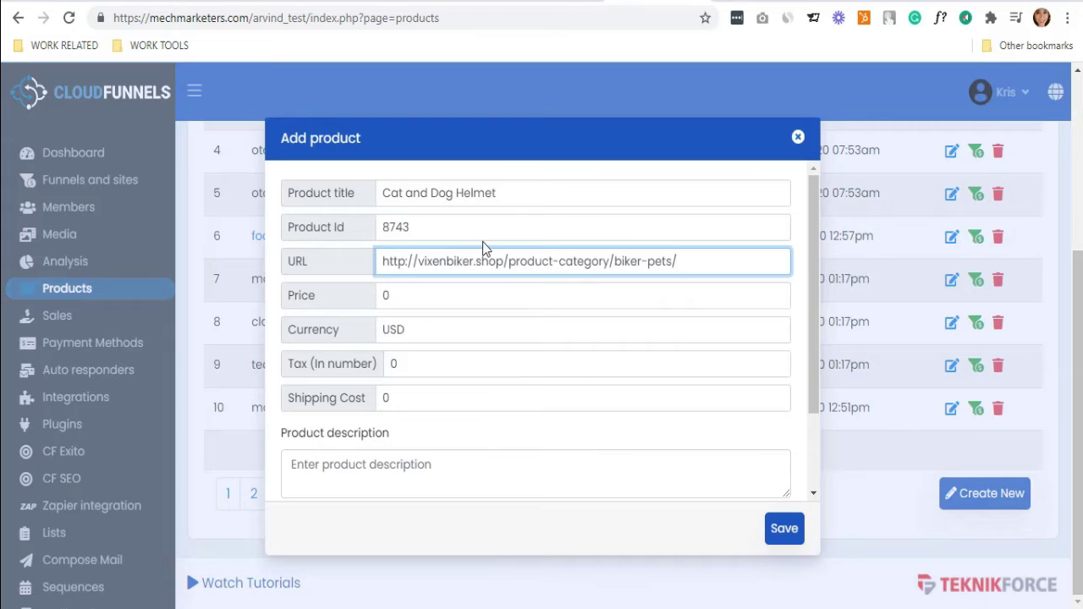
left_click(473, 295)
type("14")
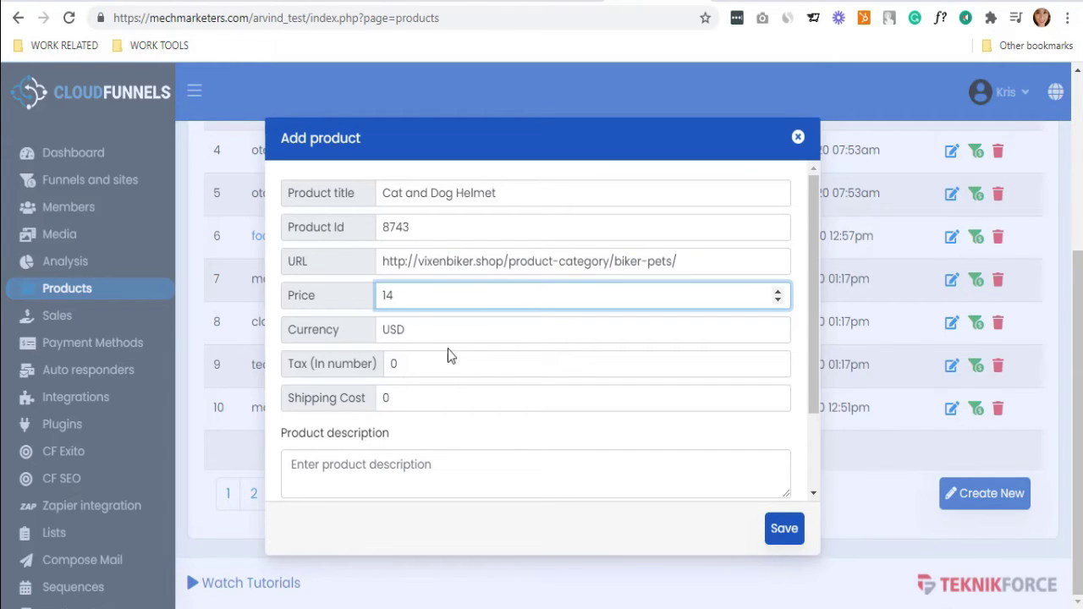
Confirm USD currency and tax, paste the pet-safety description, and save the product
left_click(449, 336)
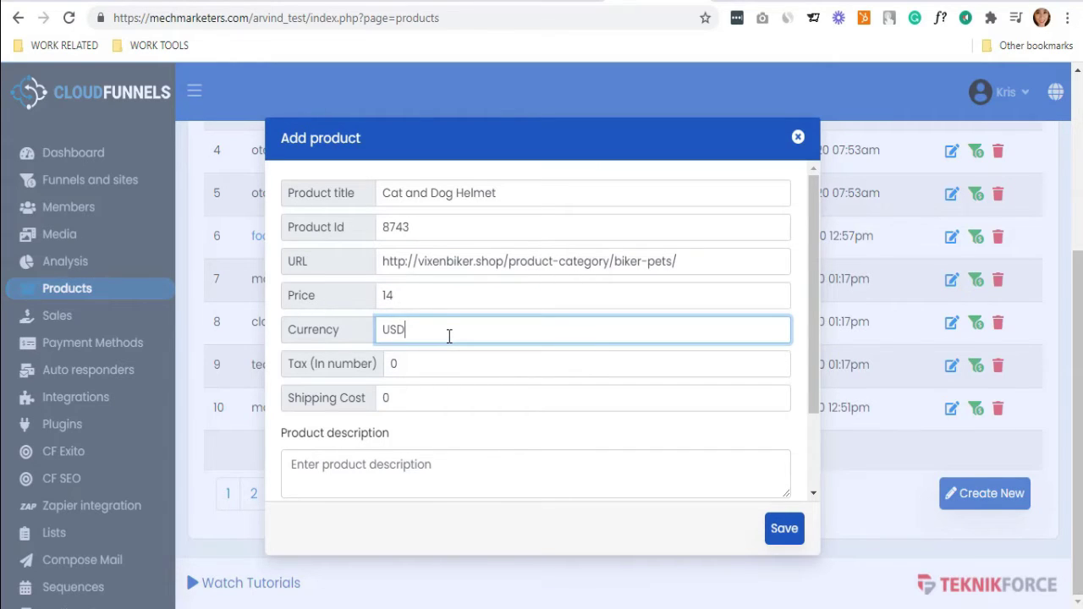
left_click(451, 368)
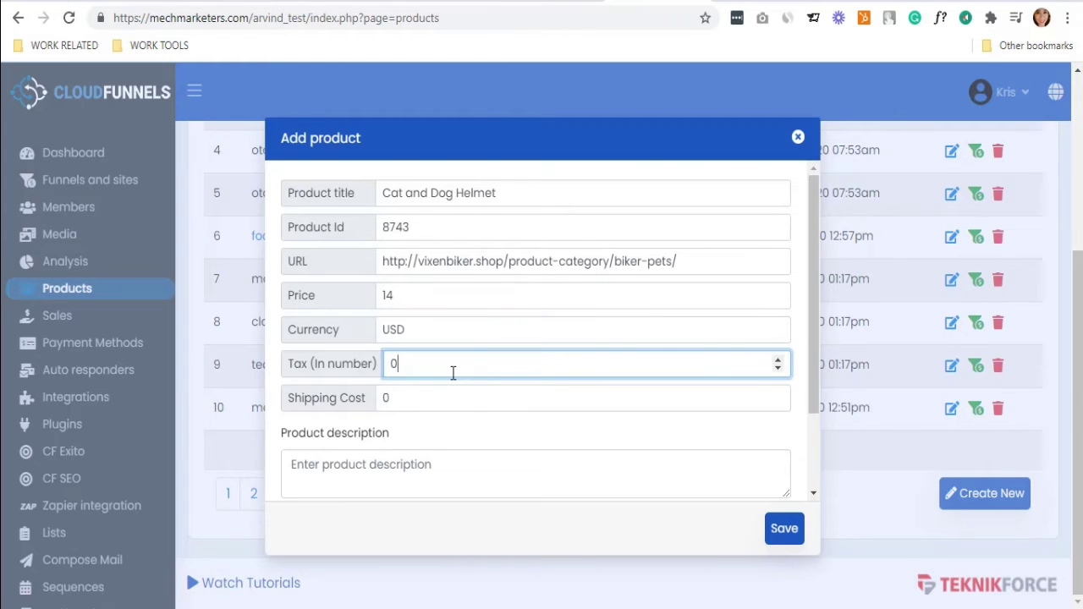
left_click(364, 470)
type("Made with fine quality plastic used for construction hard hat, offering your pet's maximum safety.")
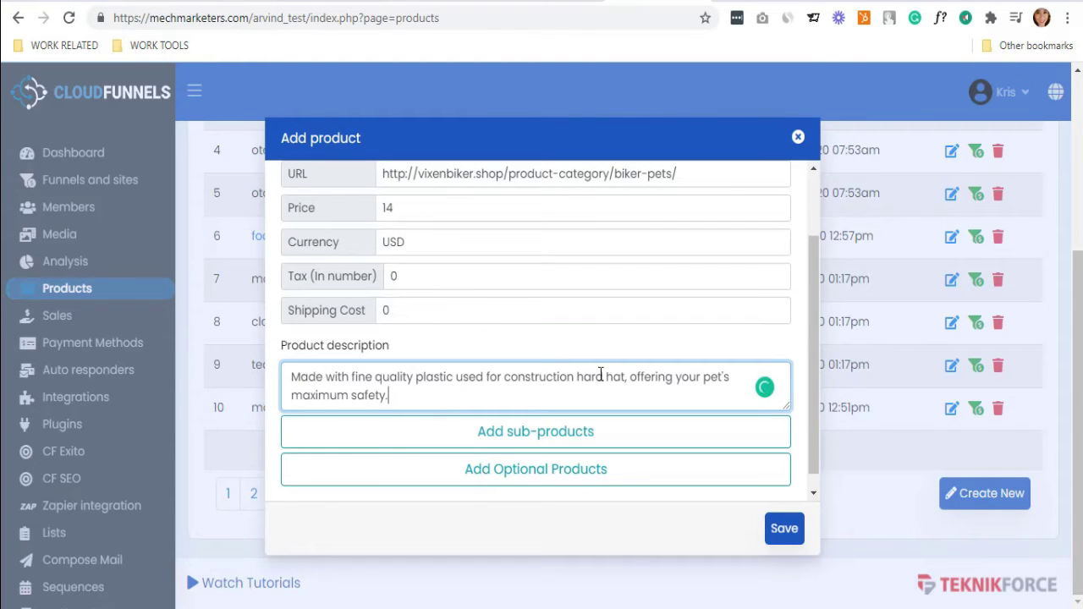
scroll(448, 394, "down", 1)
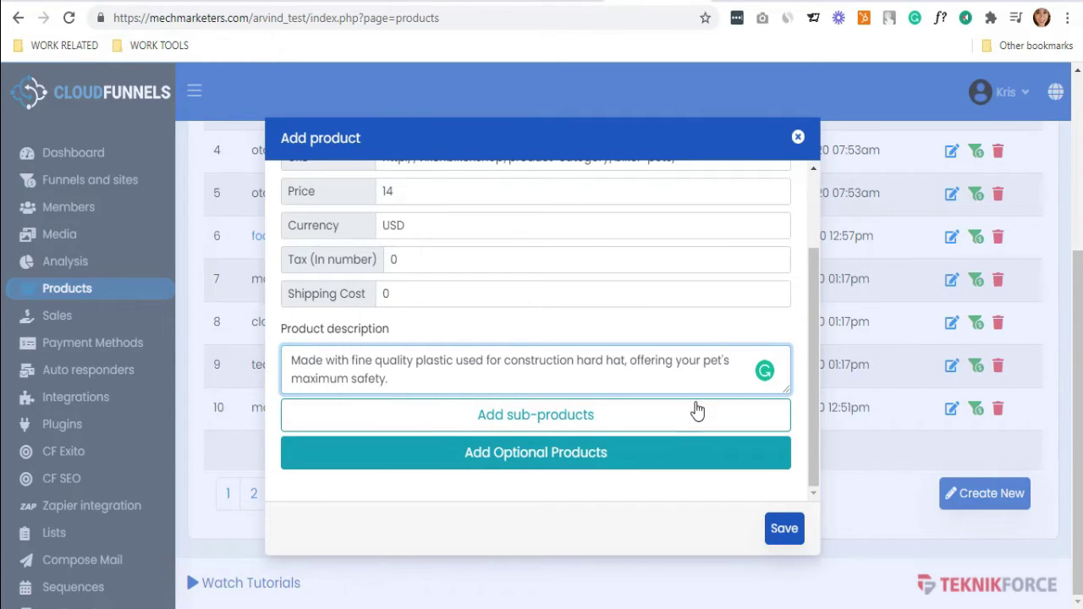
left_click(785, 530)
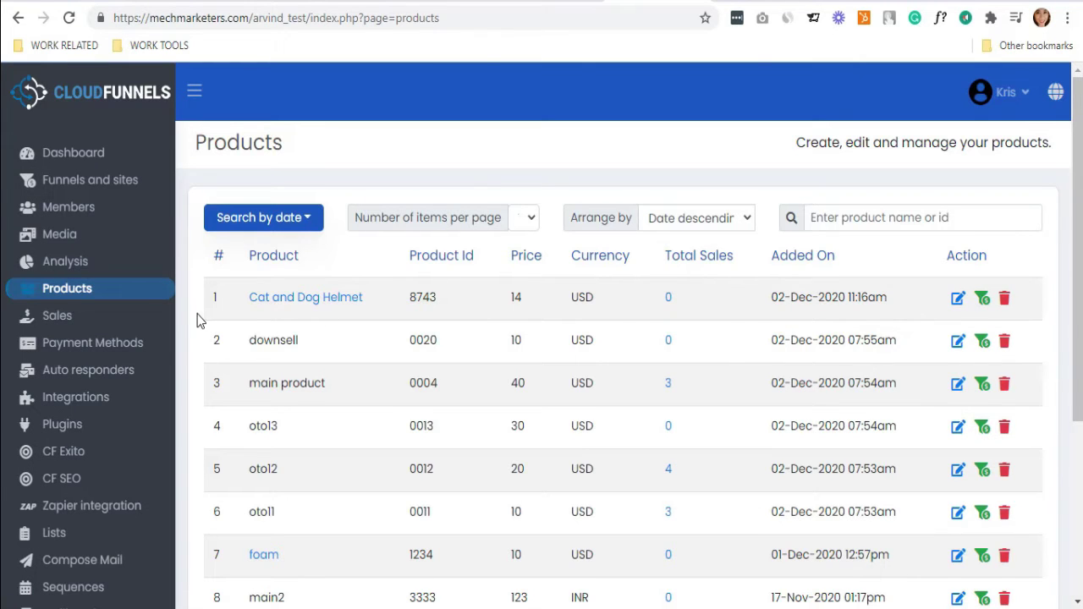
Start a PayPal method under Payment Methods and title it 'Paypal'
left_click(153, 353)
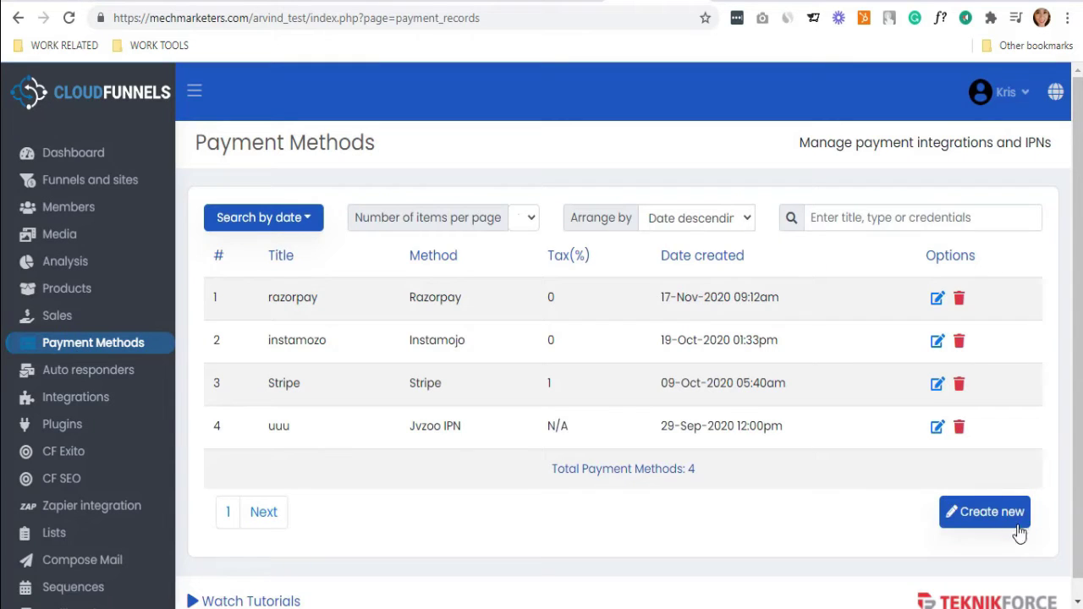
left_click(1011, 526)
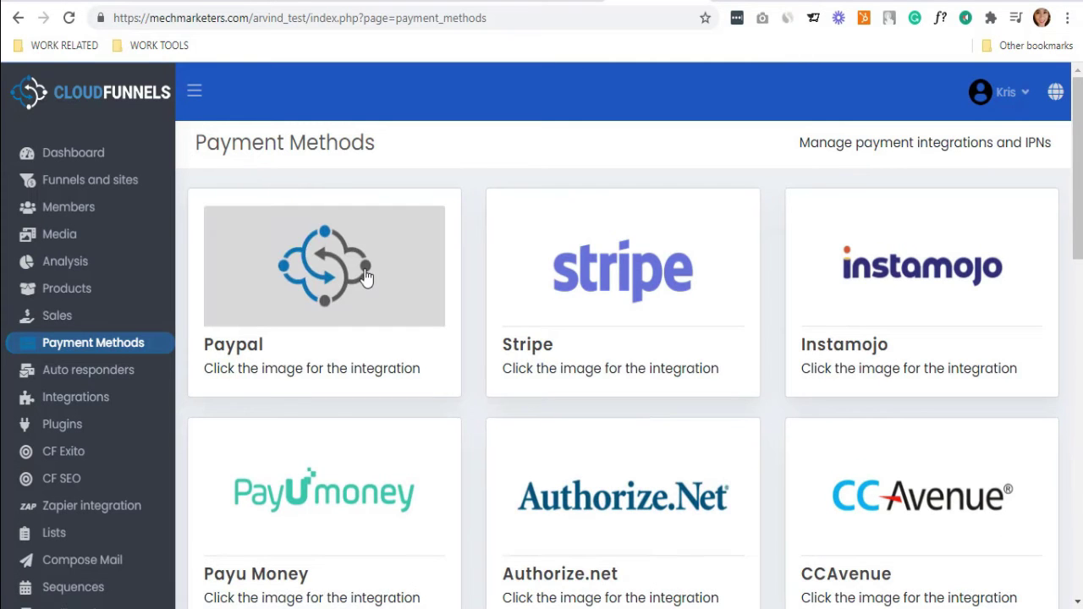
left_click(366, 277)
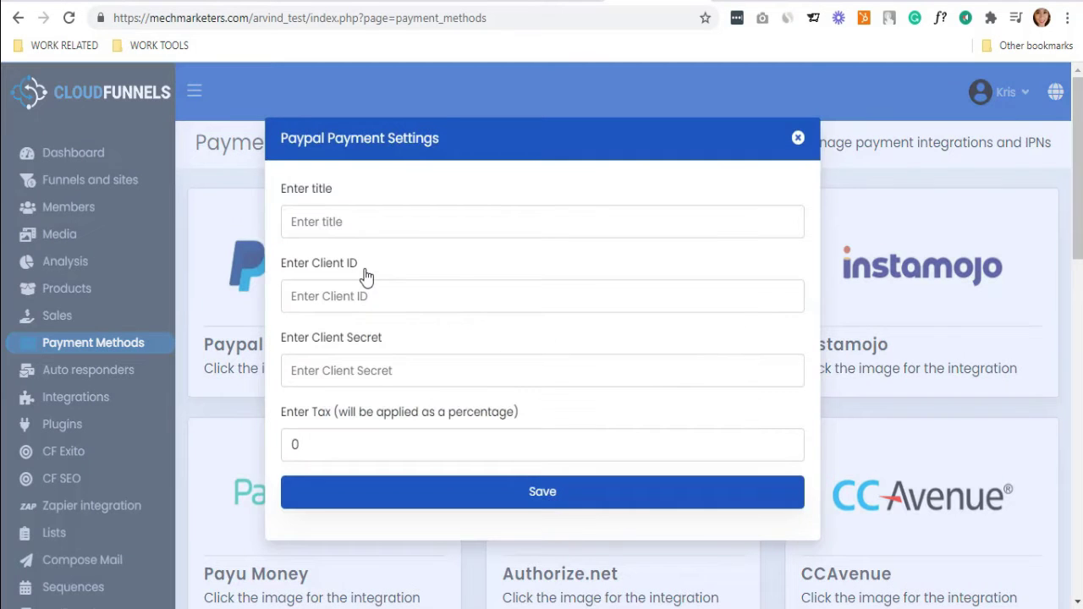
left_click(369, 211)
type("Paypal")
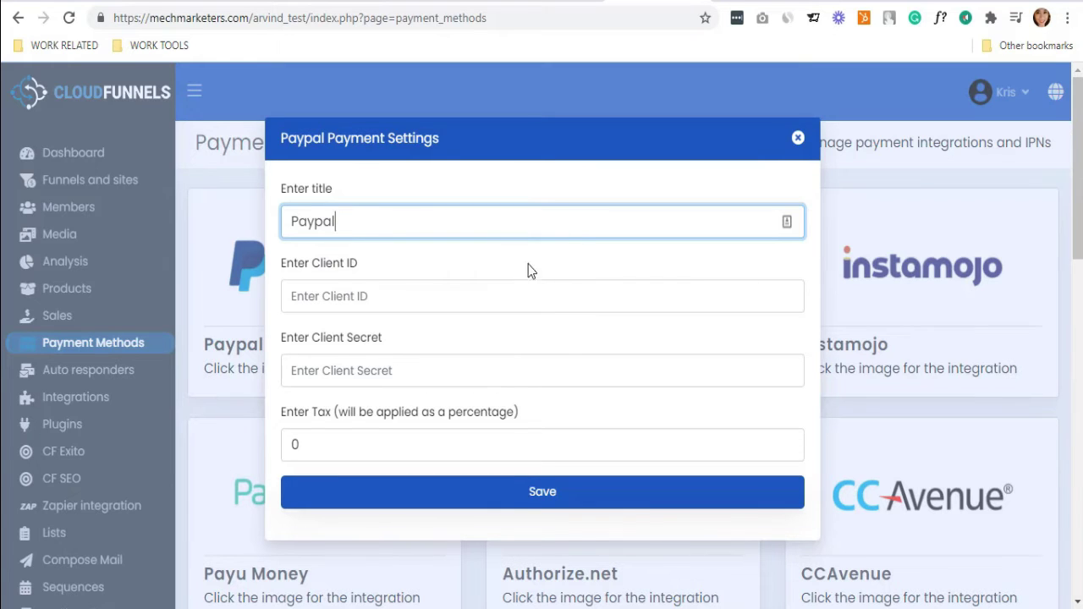
type("developer")
Load the PayPal Developer applications page and append /create for the Create New App form
key("Return")
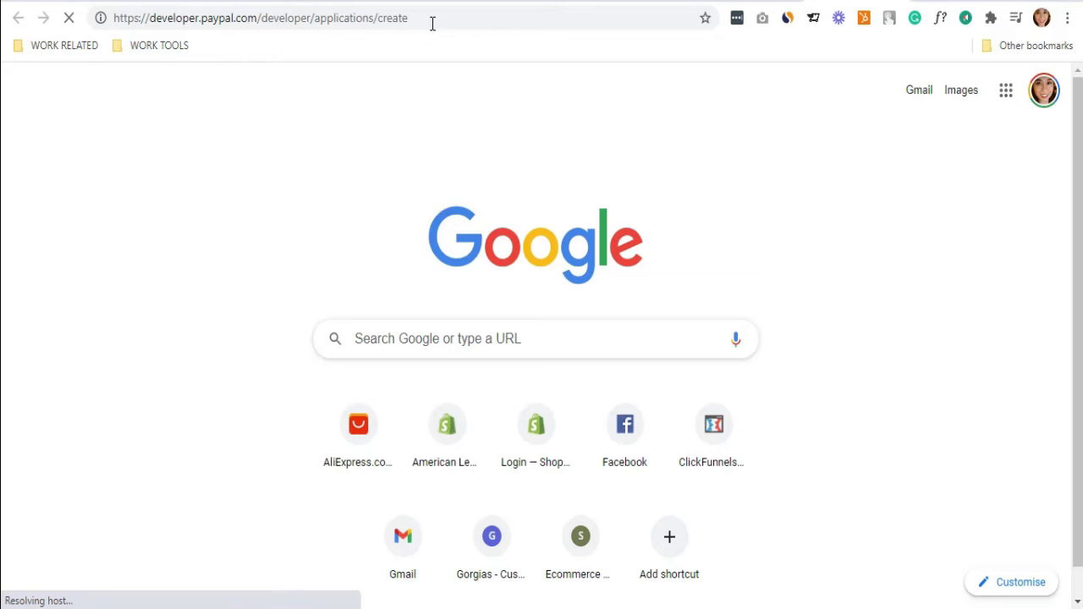
left_click(432, 23)
key("BackSpace")
key("BackSpace")
key("BackSpace")
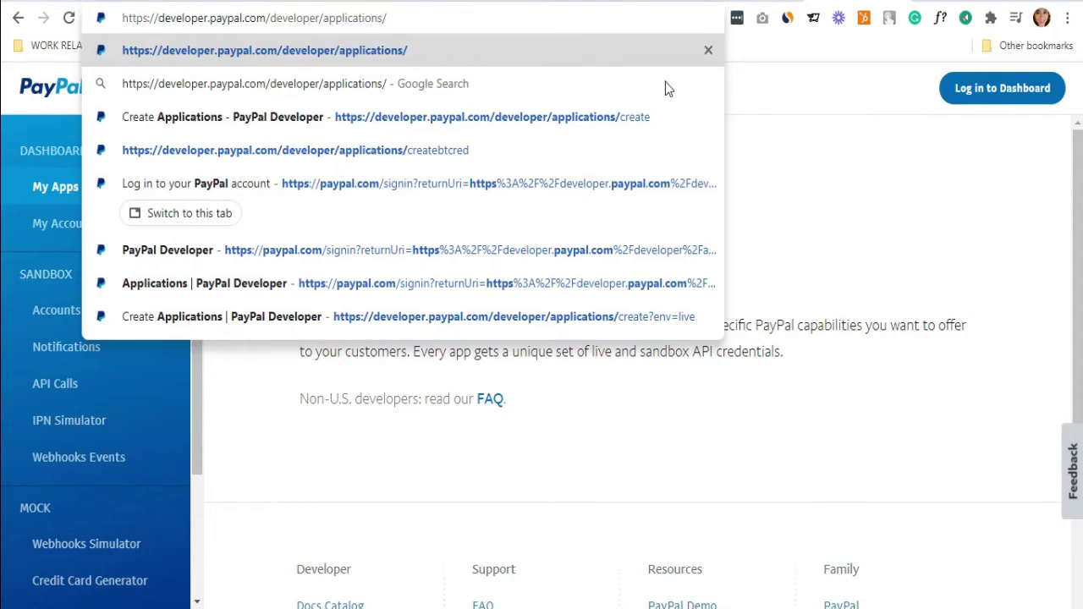
key("Return")
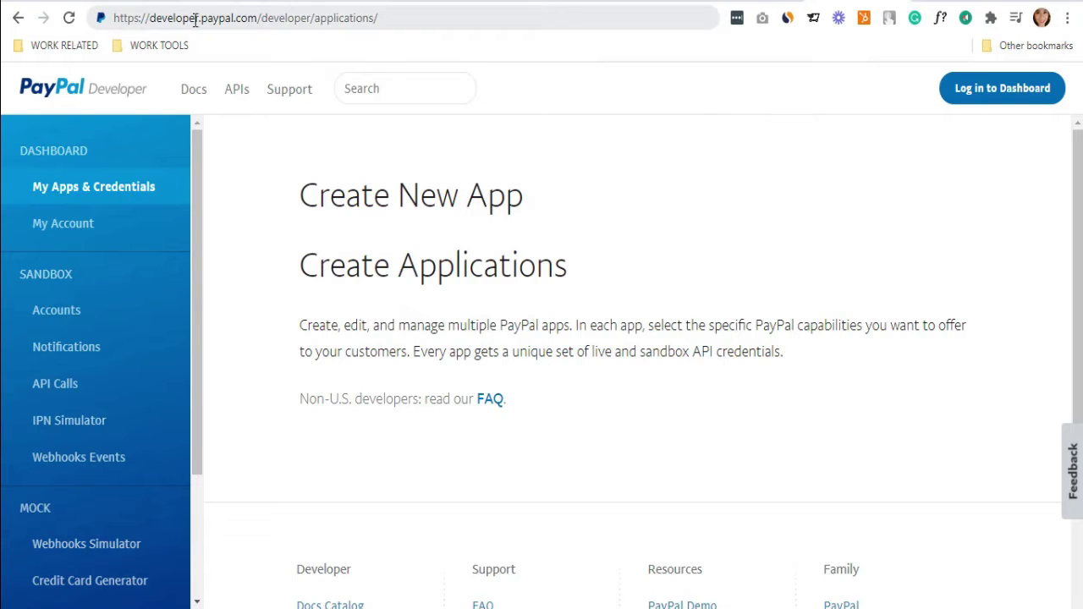
left_click(394, 20)
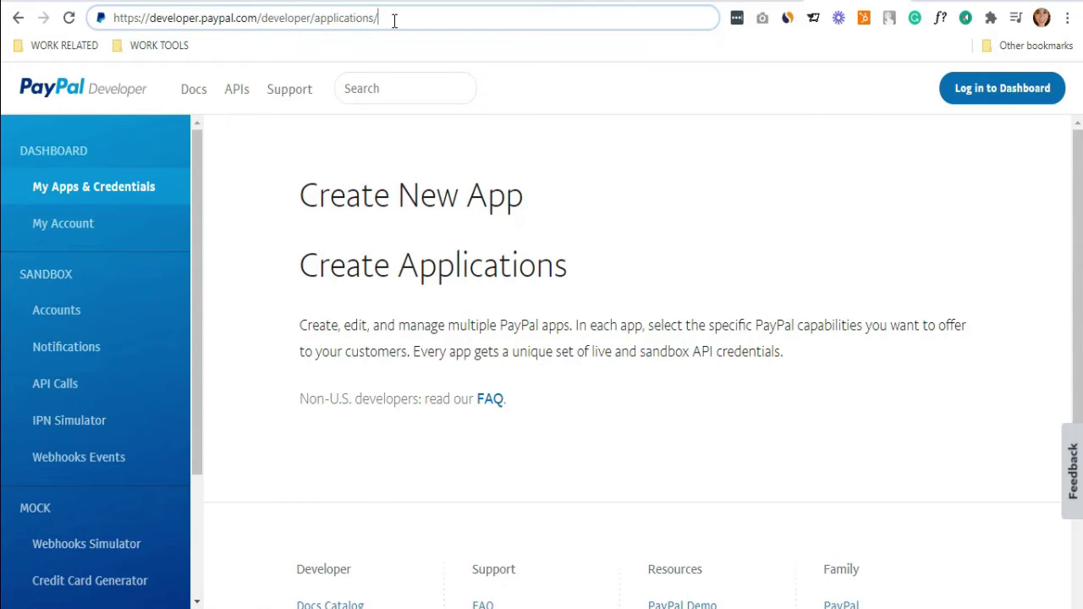
type("create")
key("Return")
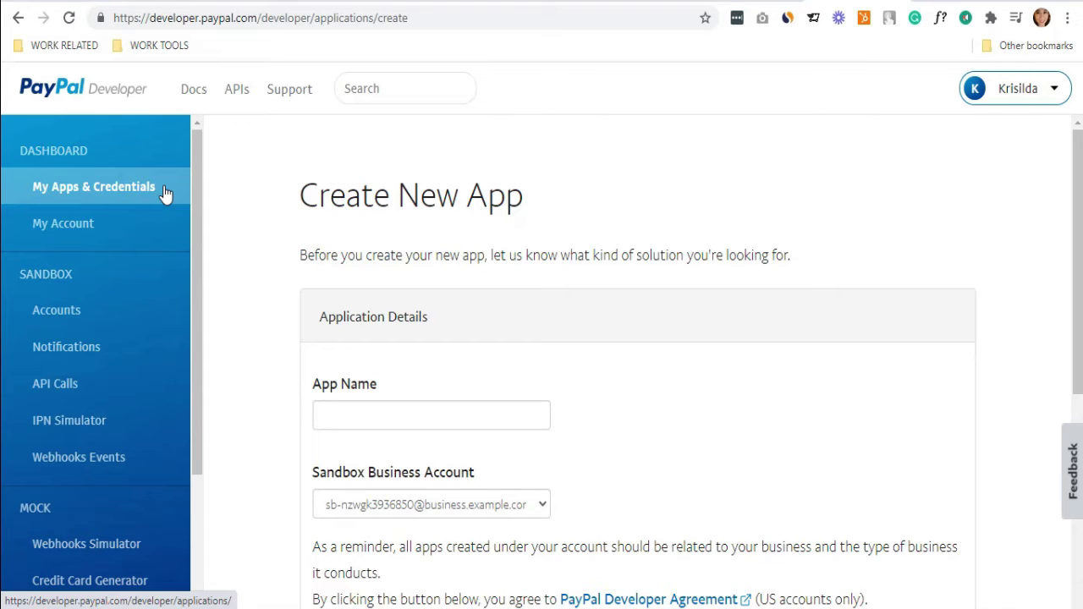
Return to My Apps & Credentials and switch to the Sandbox app list
left_click(165, 192)
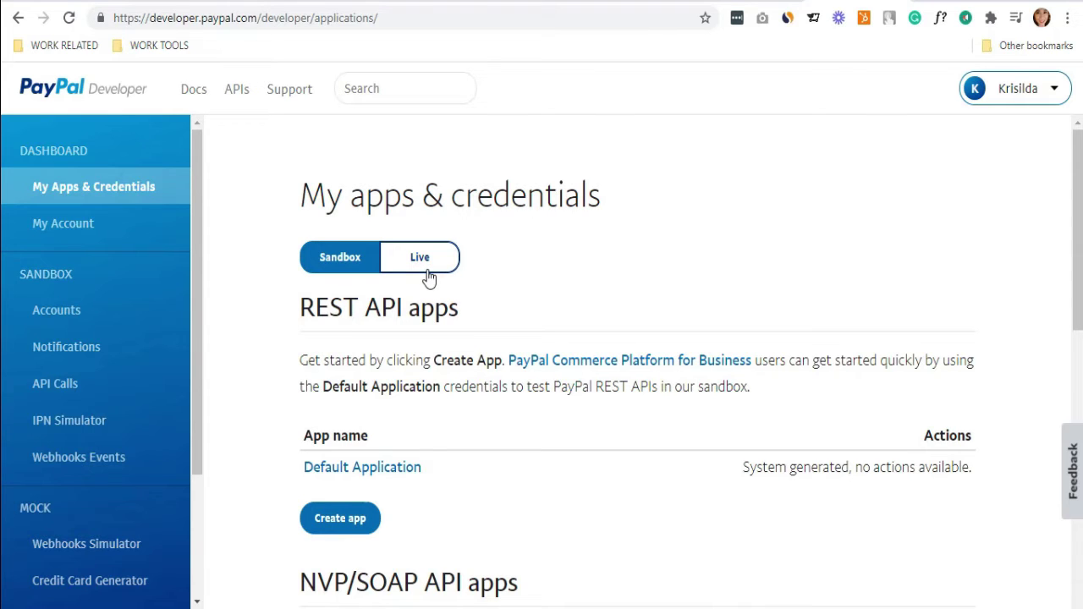
left_click(345, 267)
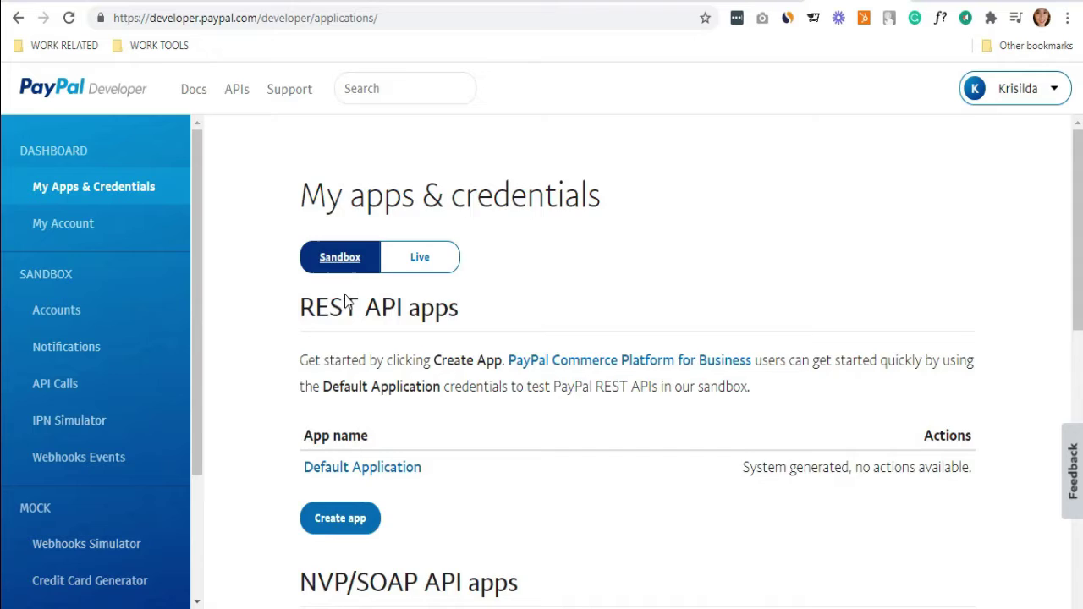
Start a new app and name it 'Vixen Biker Shop'
scroll(350, 303, "down", 1)
left_click(364, 432)
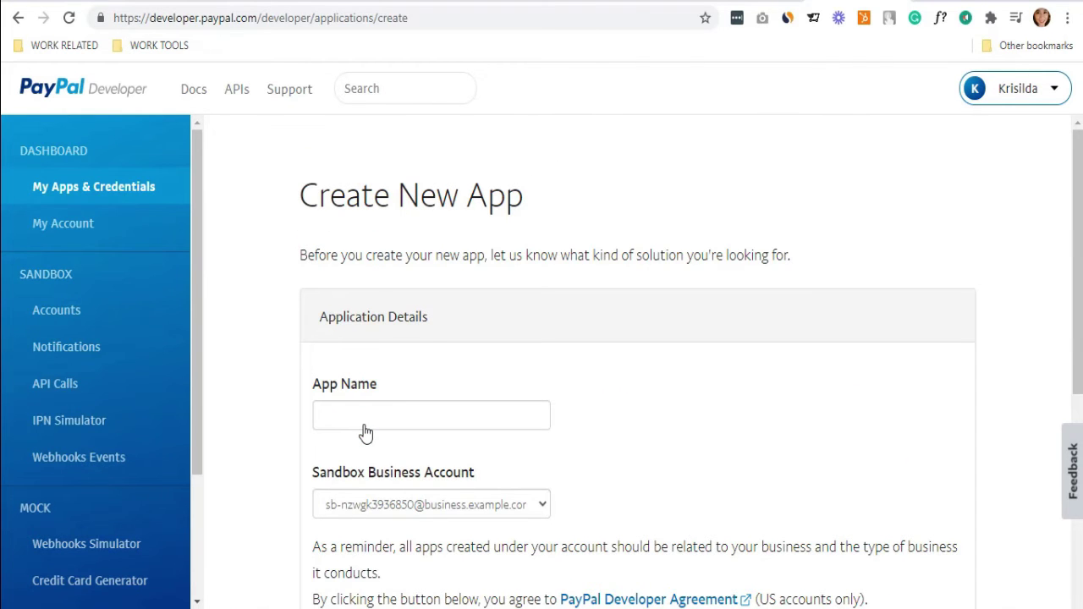
scroll(397, 400, "down", 1)
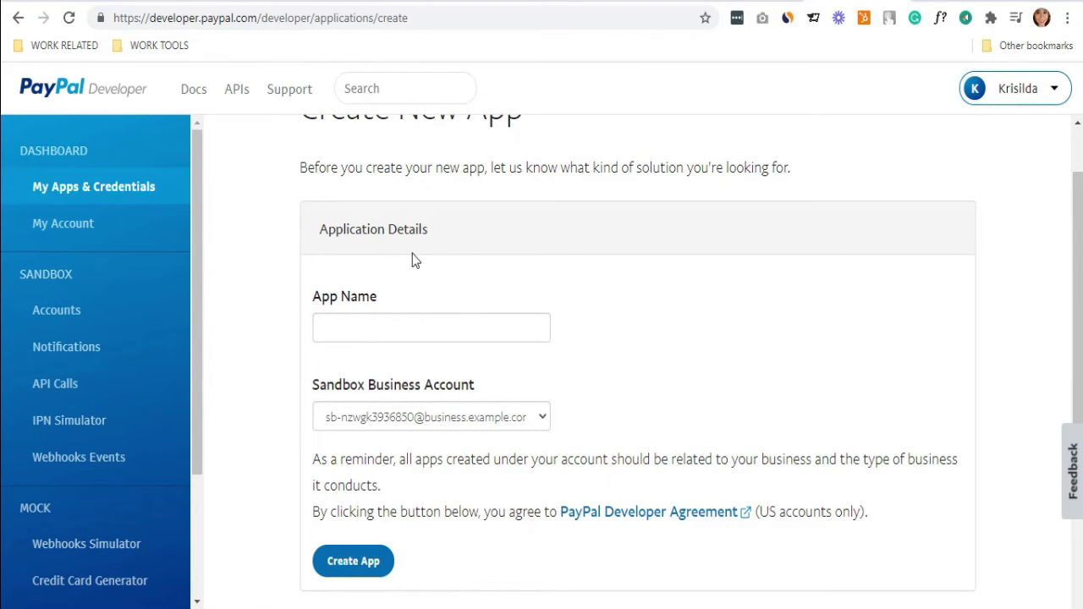
scroll(452, 275, "down", 1)
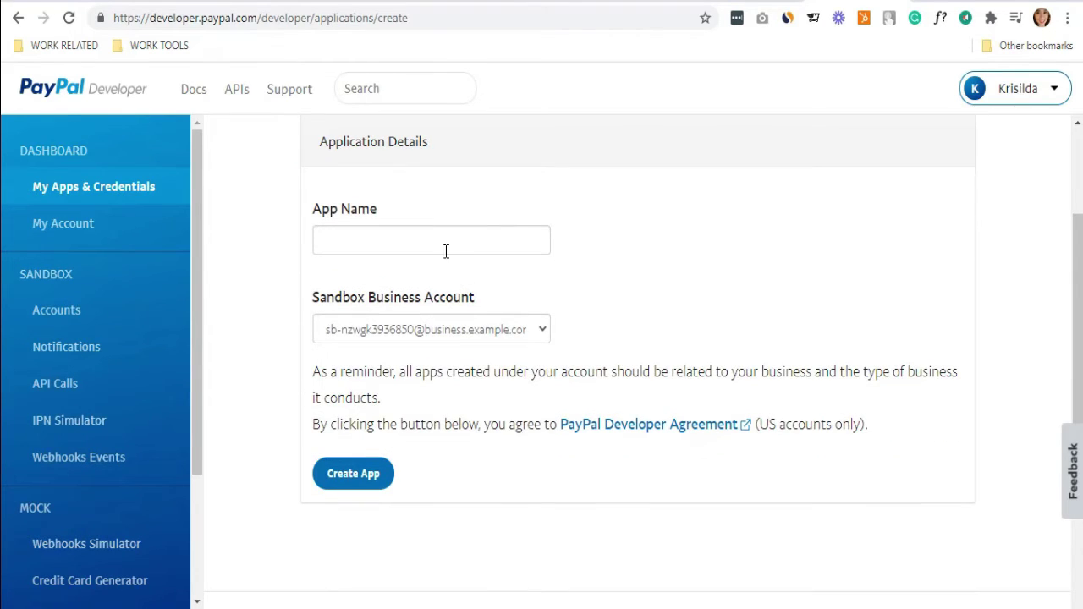
left_click(446, 251)
left_click(394, 281)
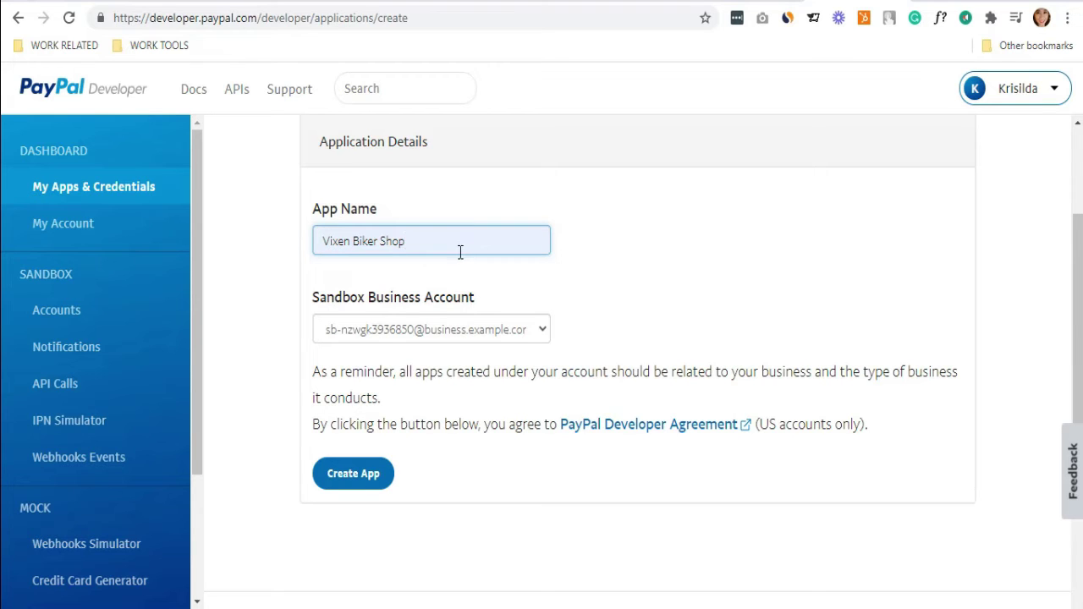
Keep the only sandbox business account selected and move to the Sandbox Accounts page
left_click(466, 326)
left_click(431, 353)
scroll(803, 440, "up", 1)
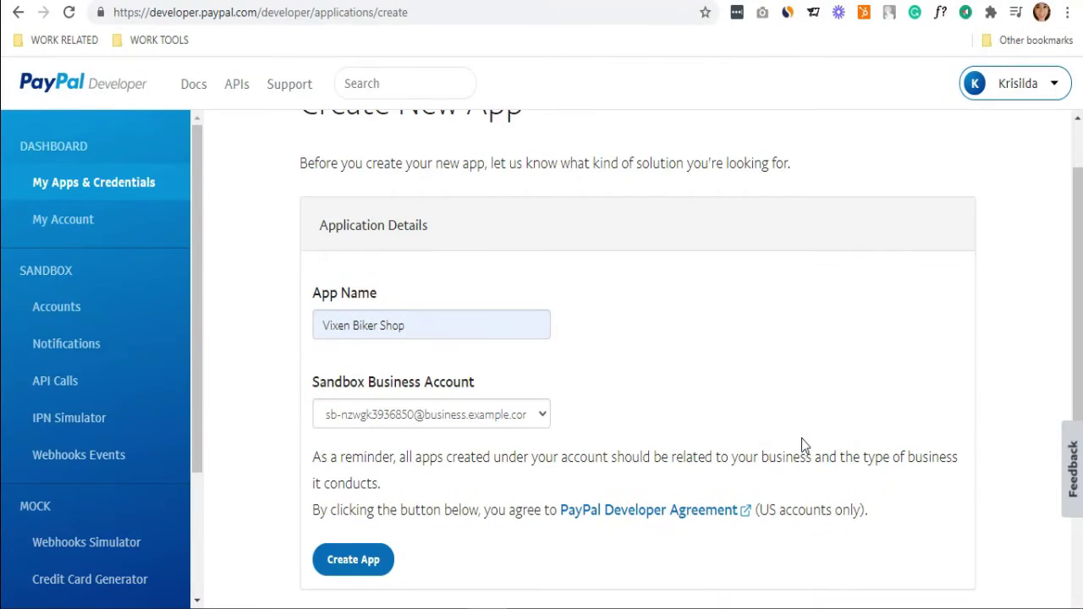
scroll(801, 440, "down", 1)
left_click(415, 332)
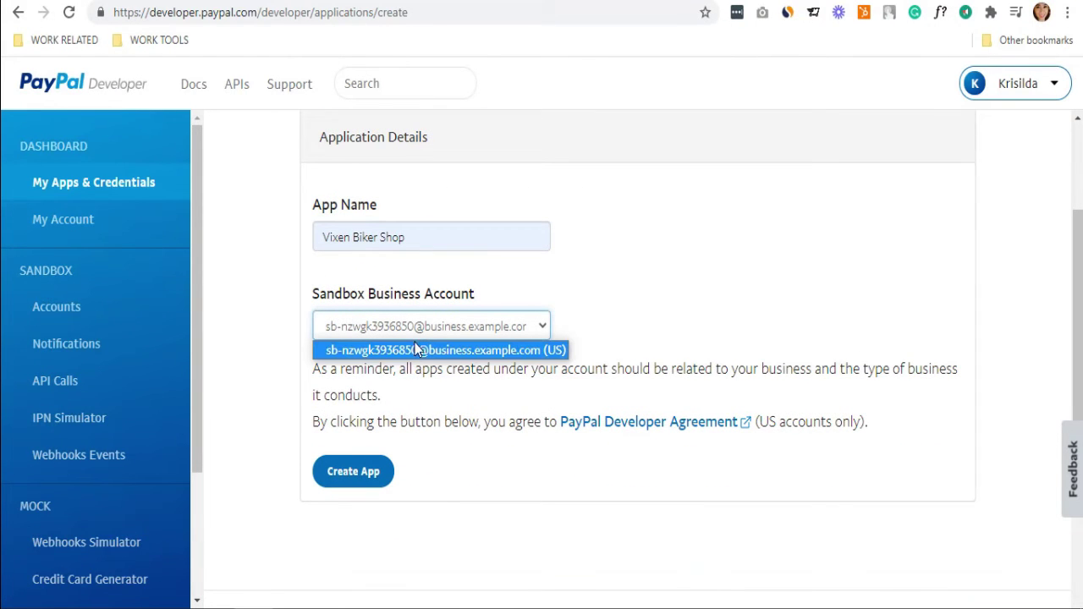
left_click(626, 348)
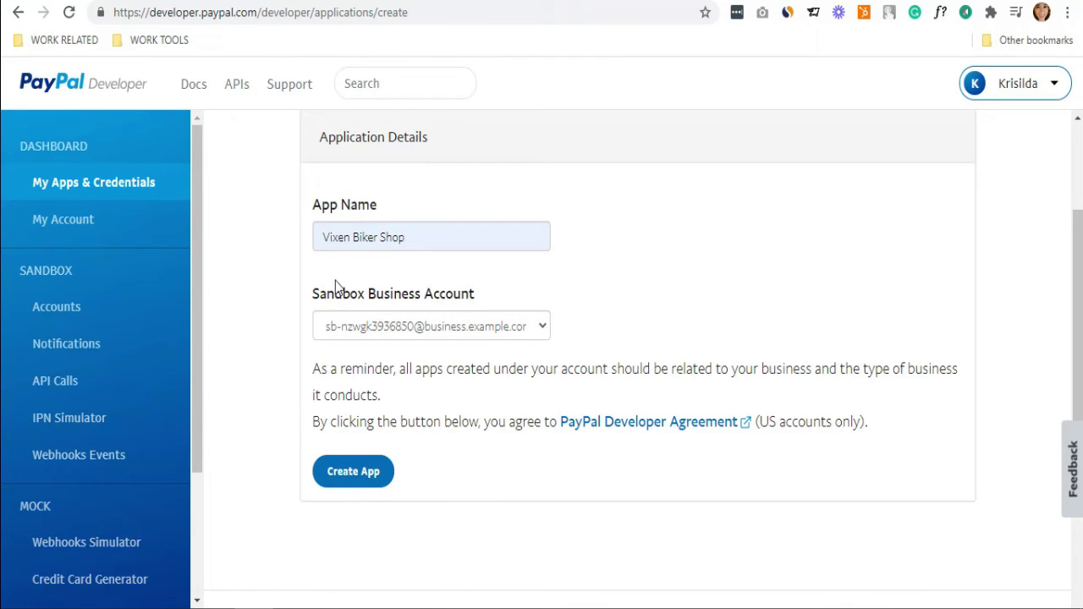
left_click(74, 309)
Begin a new sandbox account, leaving the country as United States of America
scroll(448, 253, "down", 3)
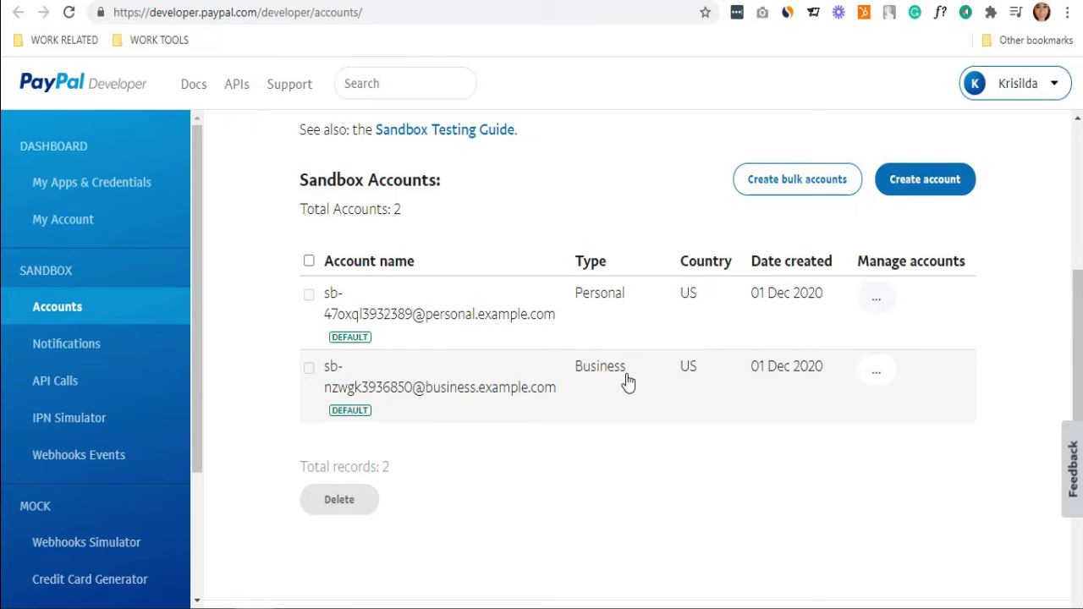
left_click(925, 179)
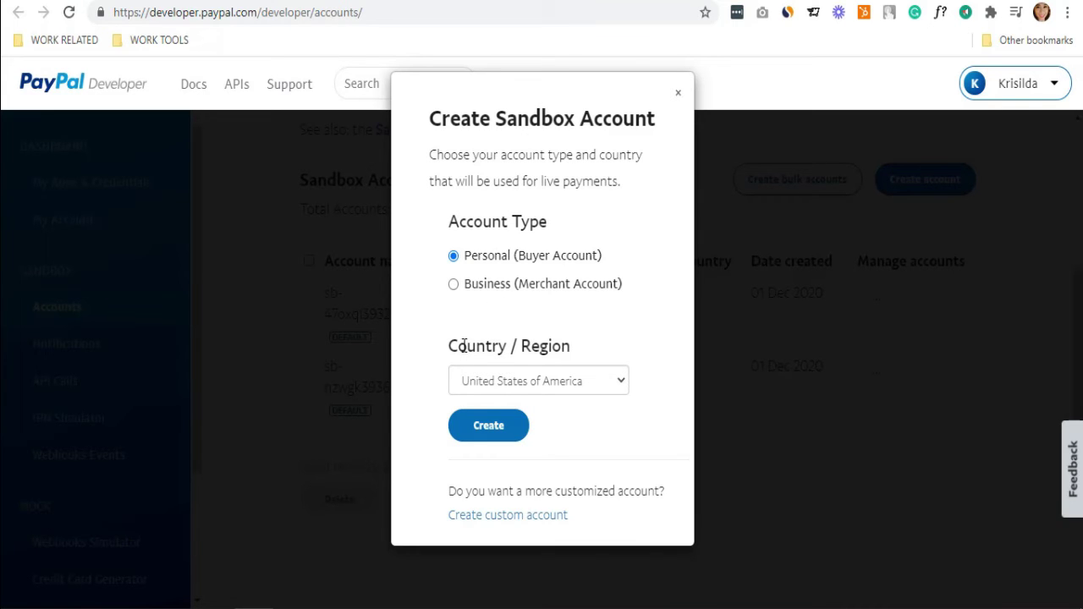
left_click(477, 379)
left_click(619, 455)
Close the new-account form and view the Personal test account's login details
left_click(677, 98)
left_click(875, 298)
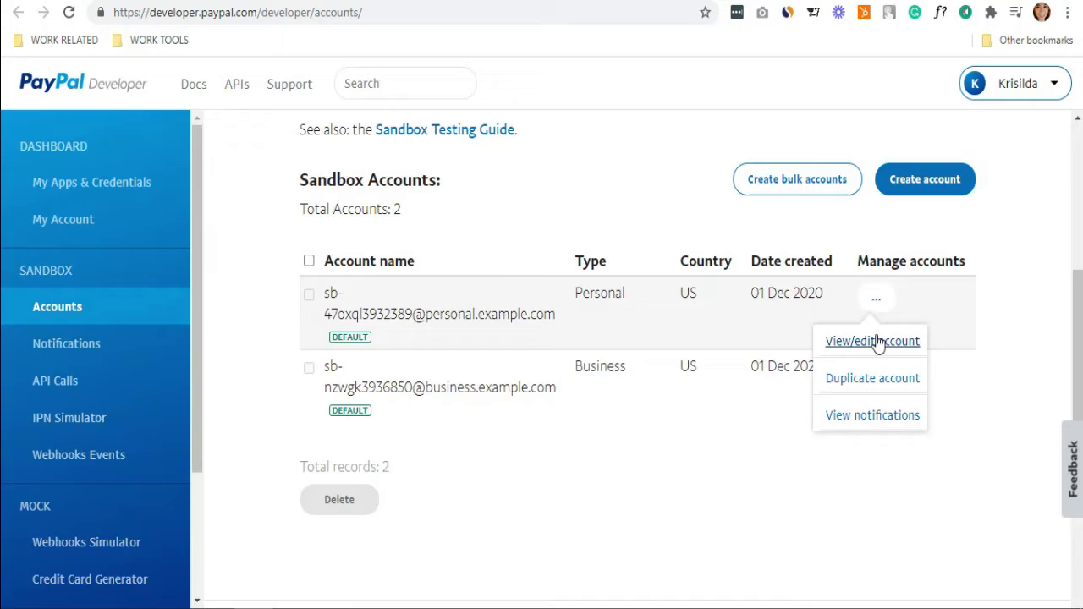
left_click(878, 342)
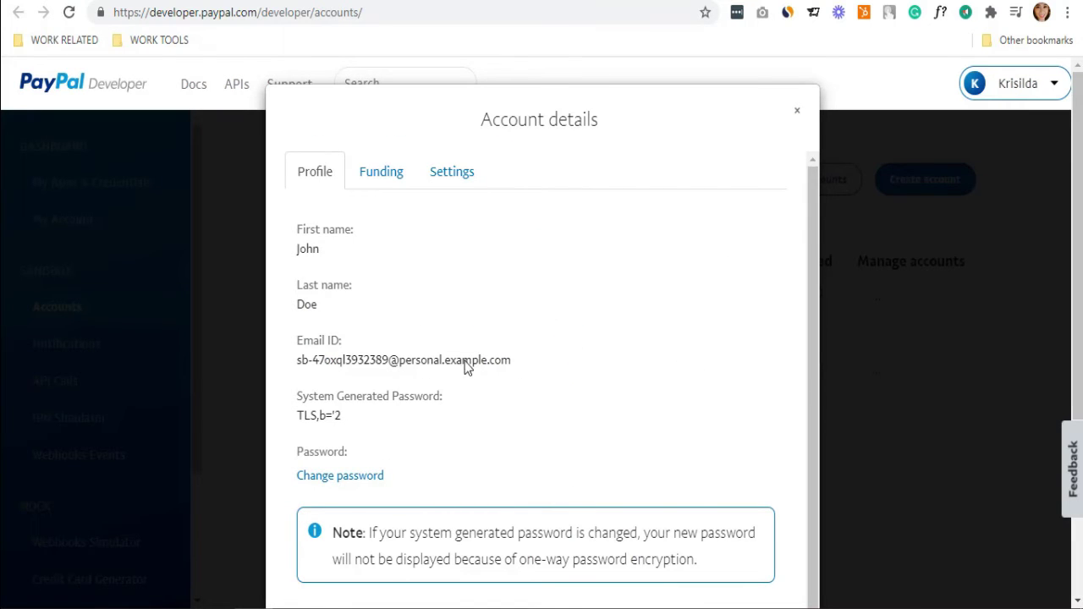
scroll(466, 365, "down", 1)
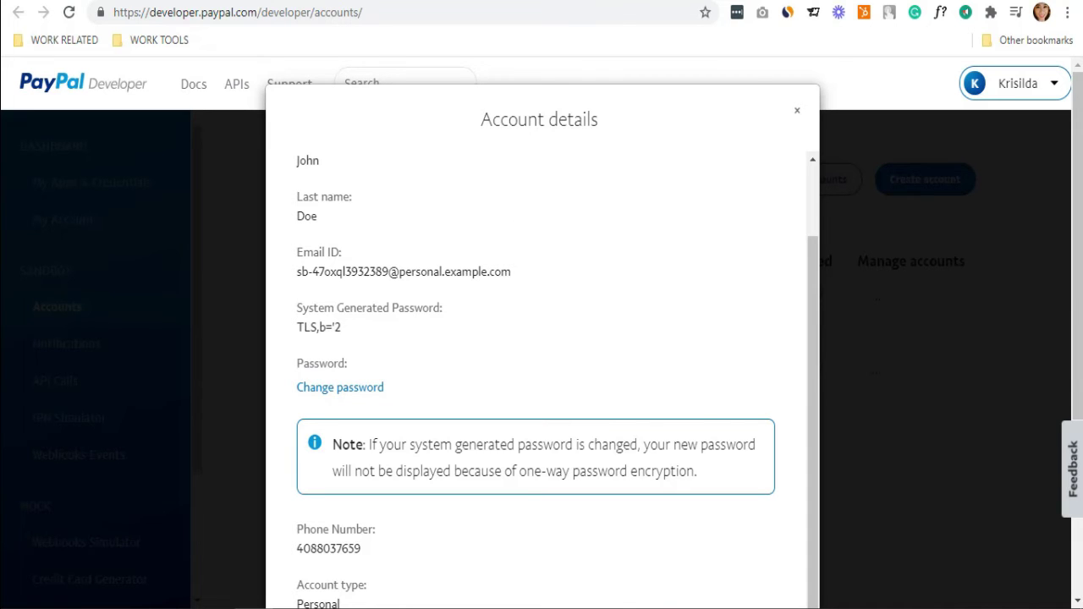
Go to the PayPal sandbox site in a new browser tab
key("ctrl+t")
type("sandbox.paypal.com")
key("Return")
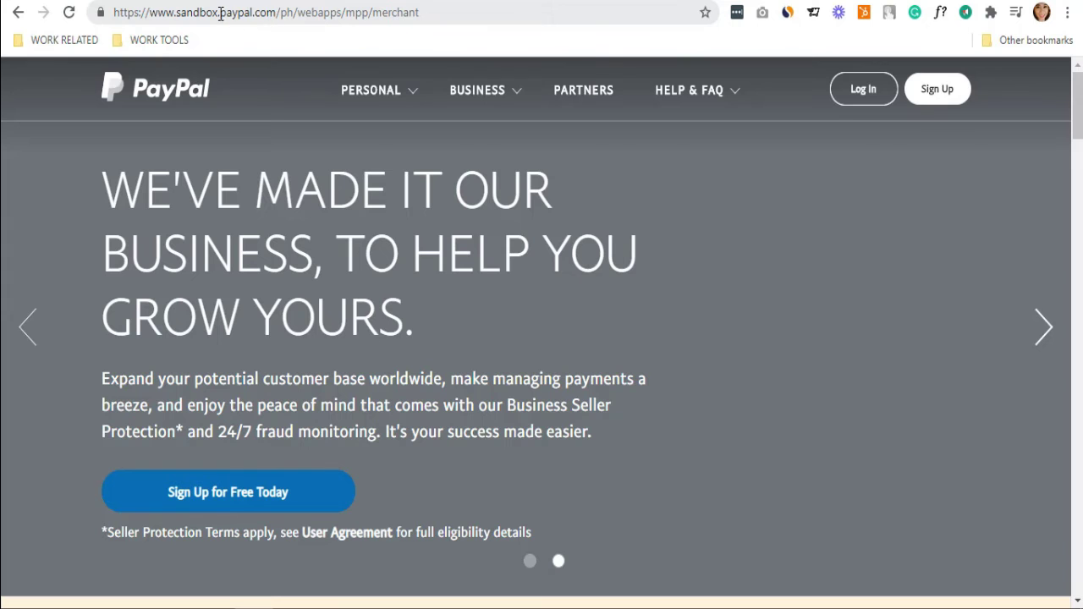
Sign in to PayPal Sandbox with the Personal test account's email and password
left_click_drag(220, 12, 276, 11)
mouse_move(370, 89)
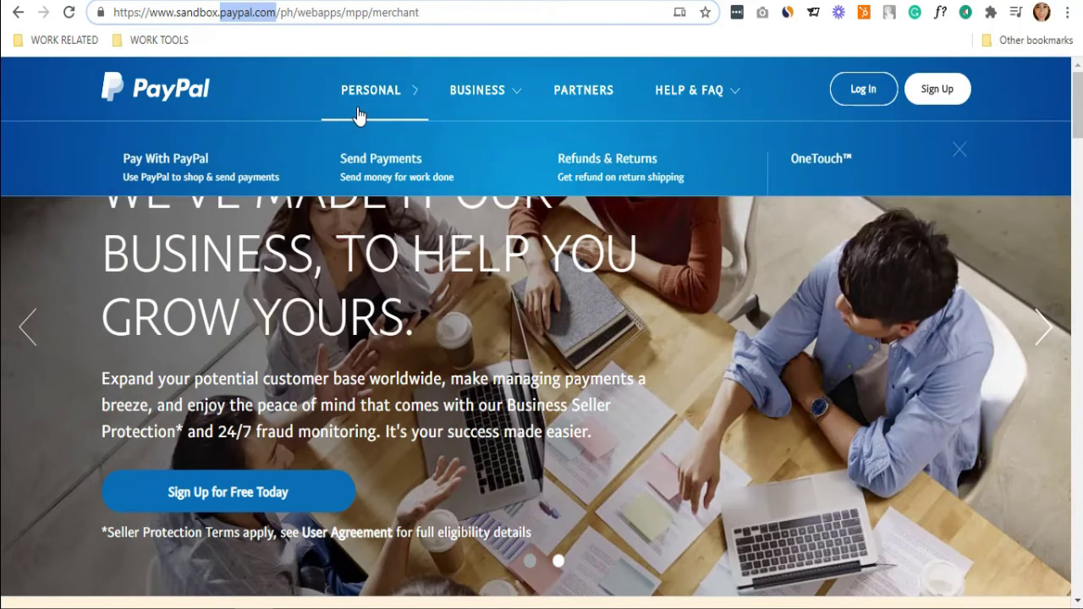
left_click(601, 161)
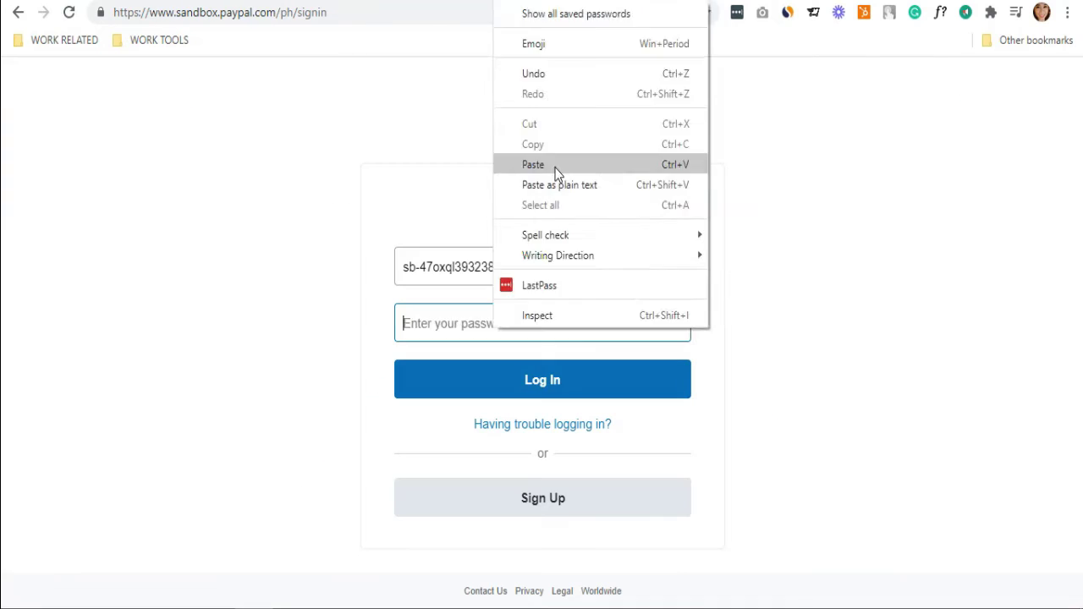
left_click(555, 168)
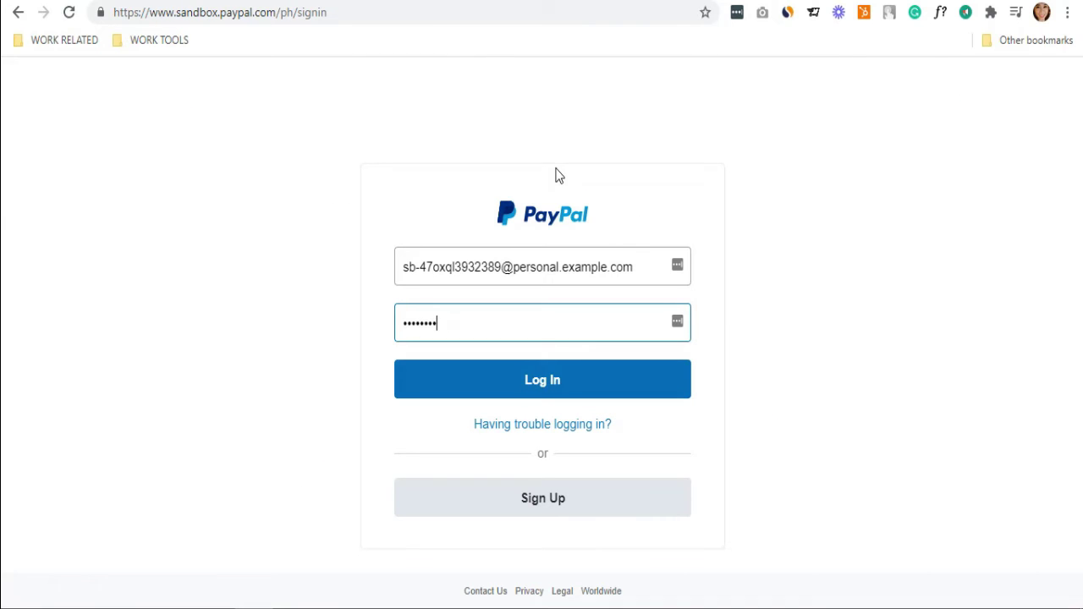
left_click(451, 385)
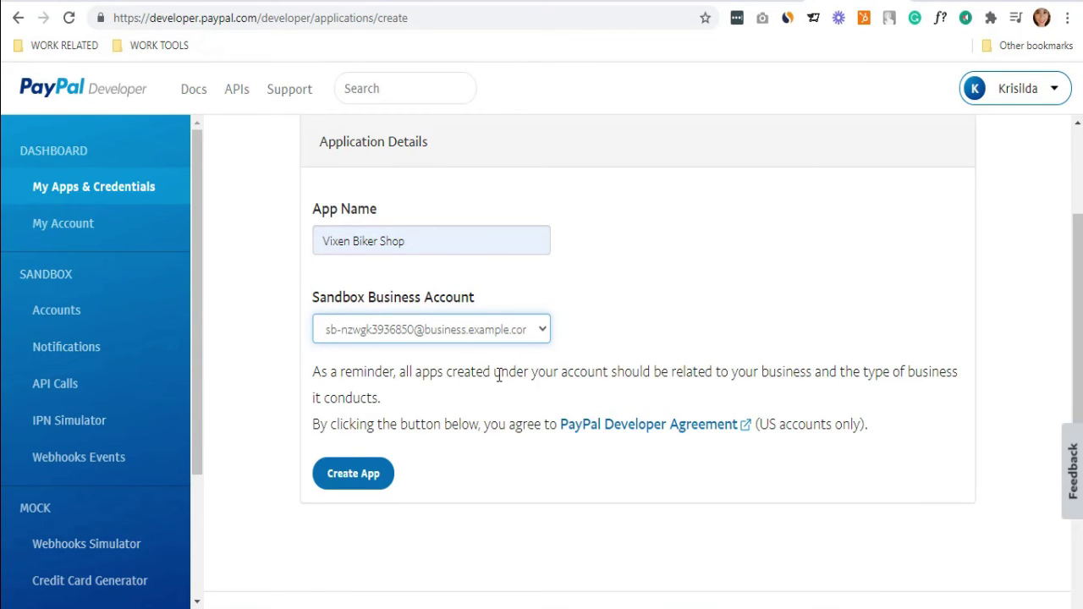
Create the Vixen Biker Shop app and paste its client ID and secret into CloudFunnels
left_click(356, 475)
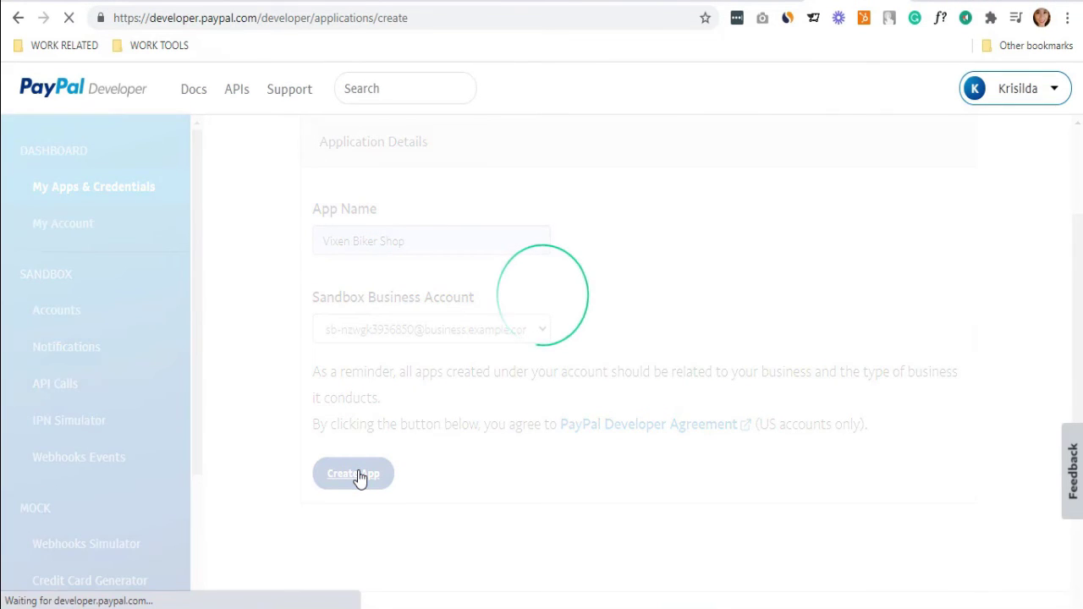
scroll(674, 276, "down", 1)
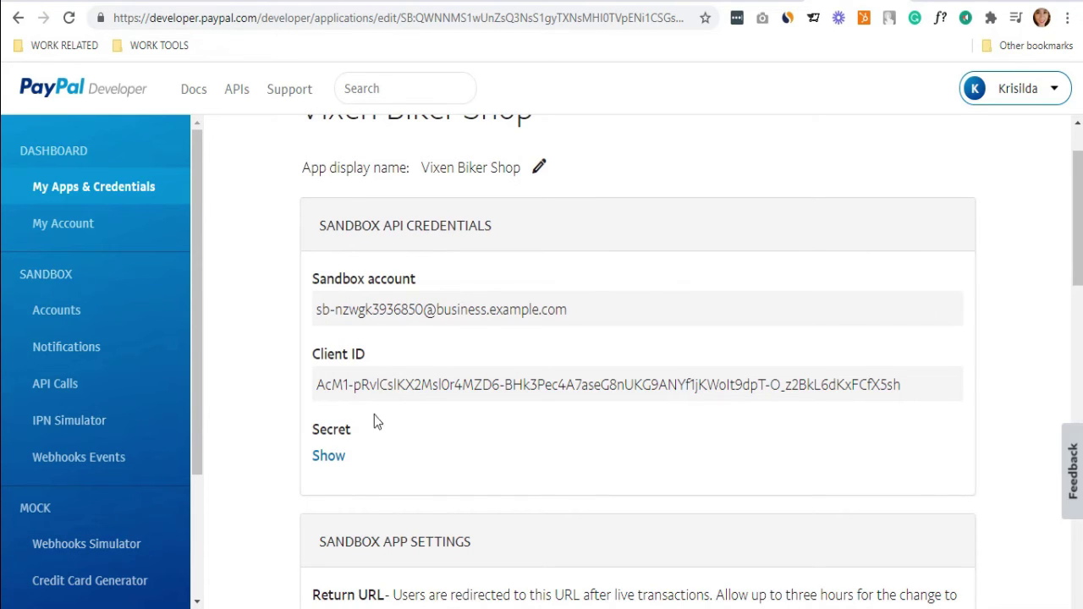
left_click(329, 456)
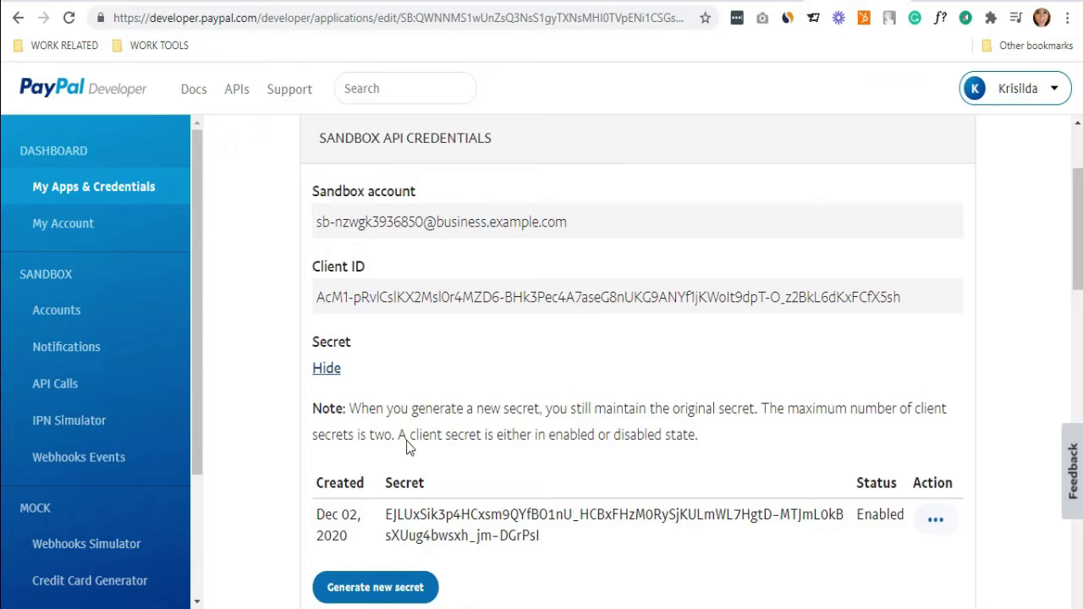
triple_click(522, 385)
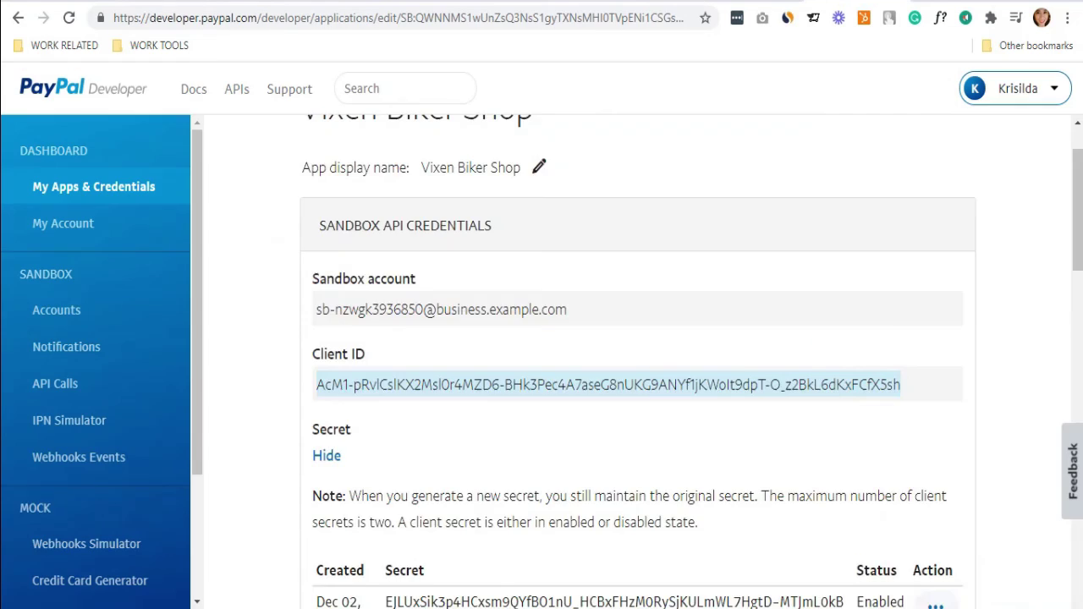
key("ctrl+v")
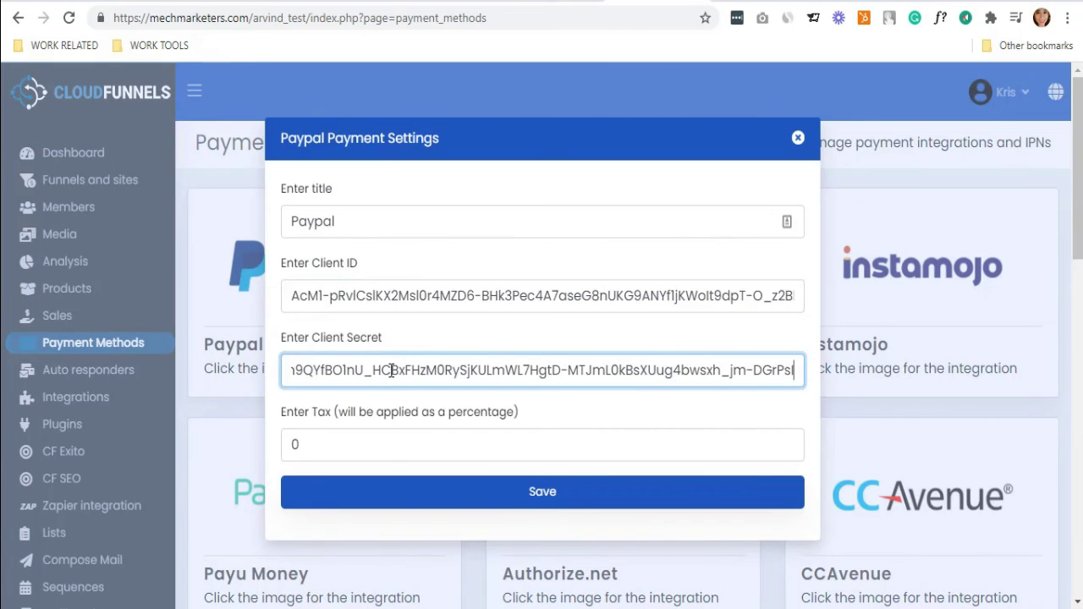
Save the PayPal method with tax changed from 0 to 2%, then go to Funnels and sites
left_click(515, 448)
key("BackSpace")
type("2")
left_click(592, 499)
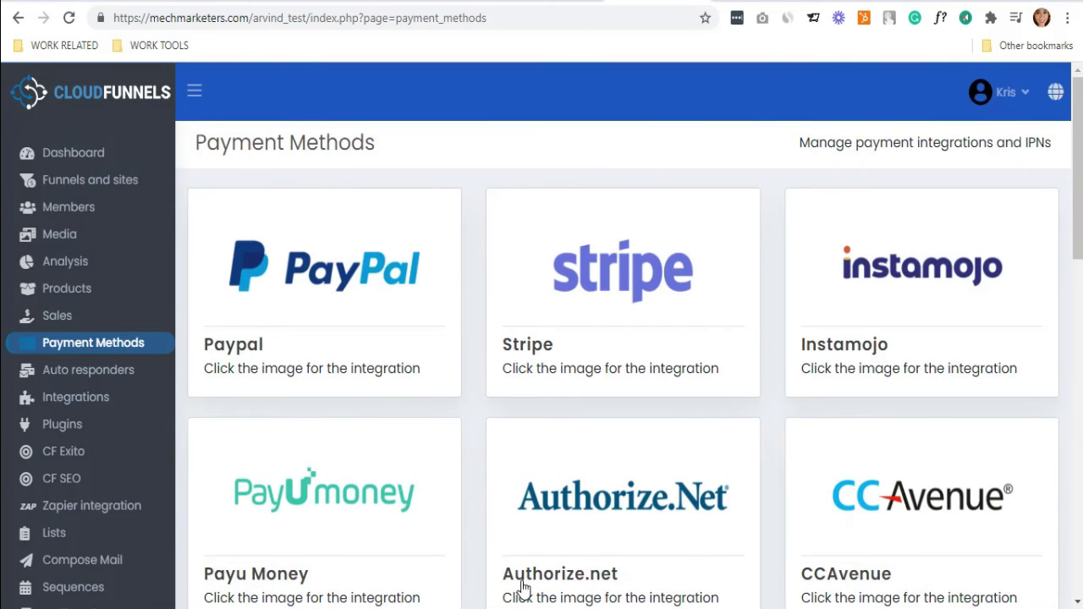
left_click(128, 181)
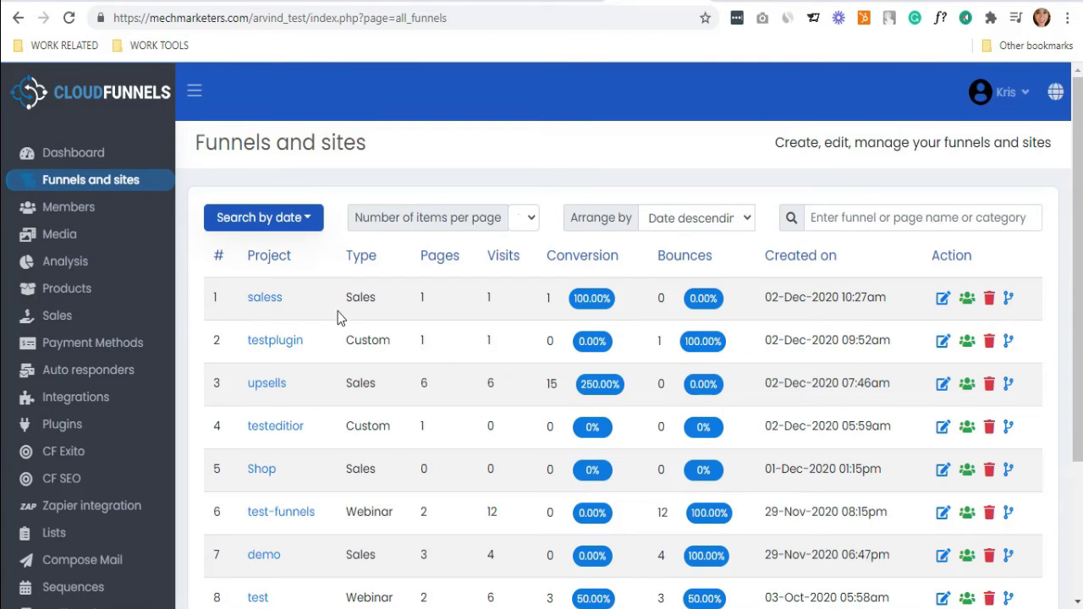
Open the page settings of the saless funnel's Order Form page
left_click(940, 307)
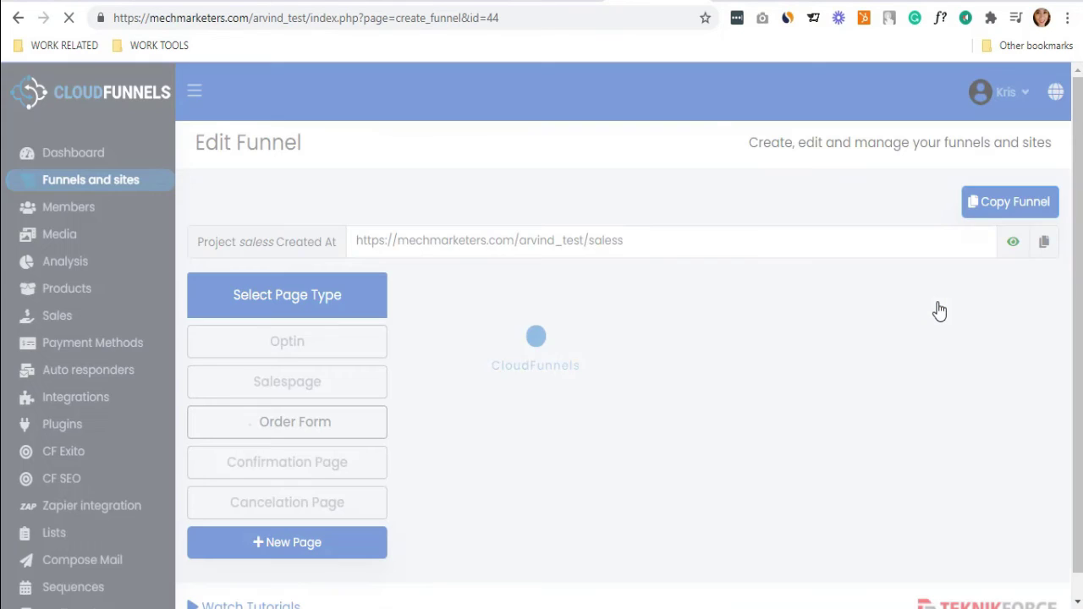
scroll(436, 258, "down", 1)
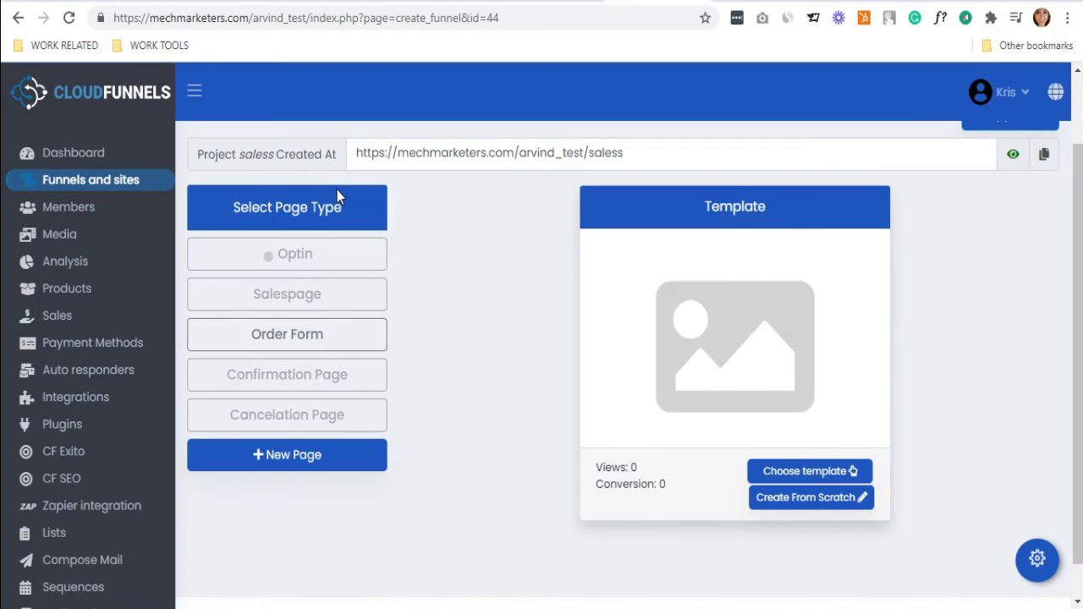
left_click(323, 335)
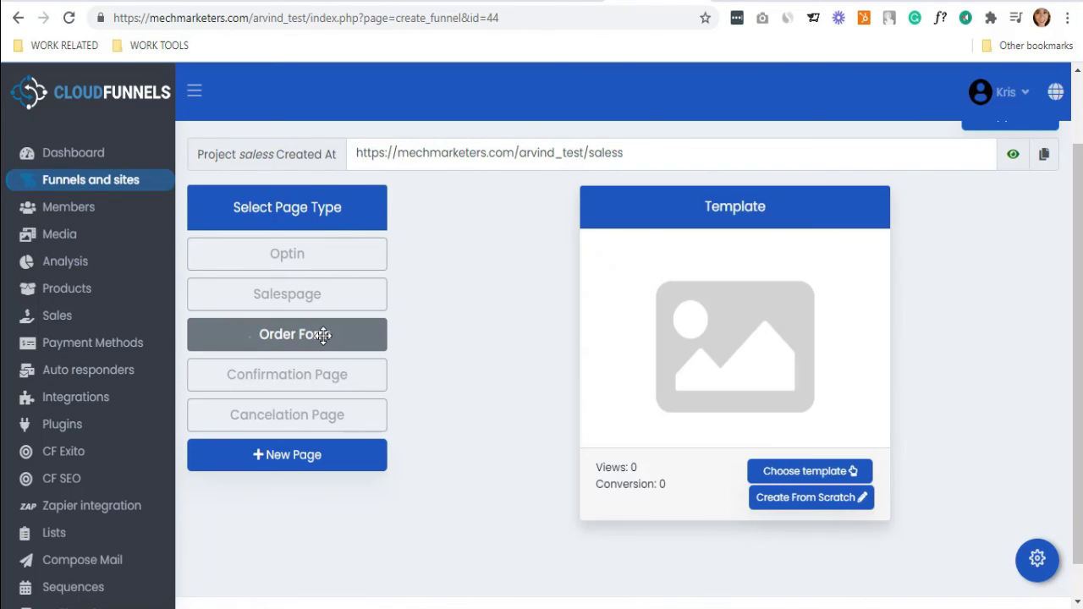
scroll(668, 369, "down", 1)
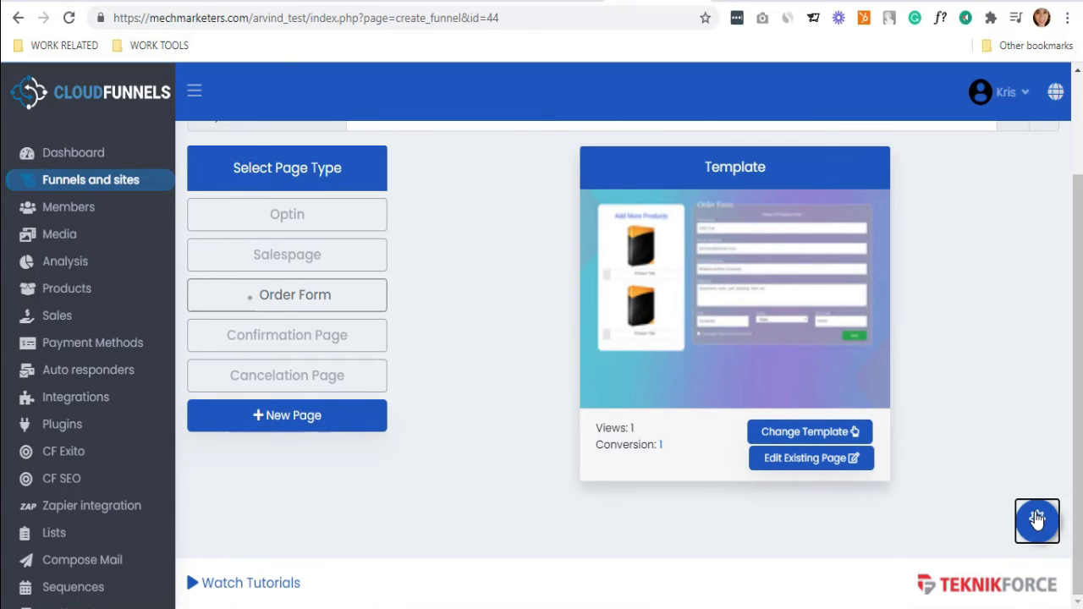
left_click(1037, 521)
Set the payment method to Paypal and the product to Cat and Dog Helmets, then save
scroll(435, 351, "down", 1)
scroll(436, 351, "down", 1)
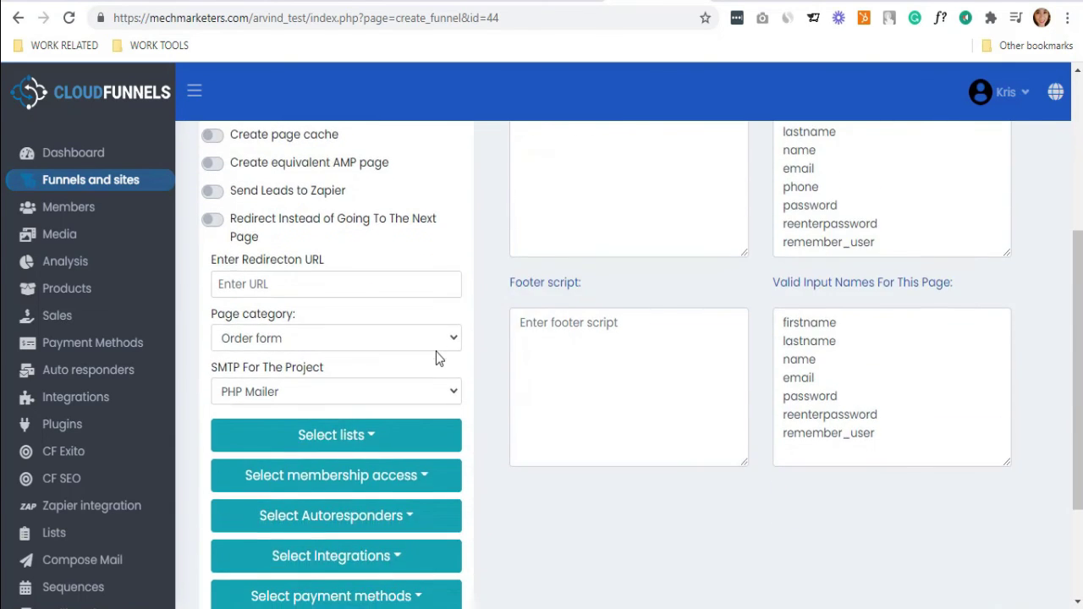
scroll(436, 351, "down", 2)
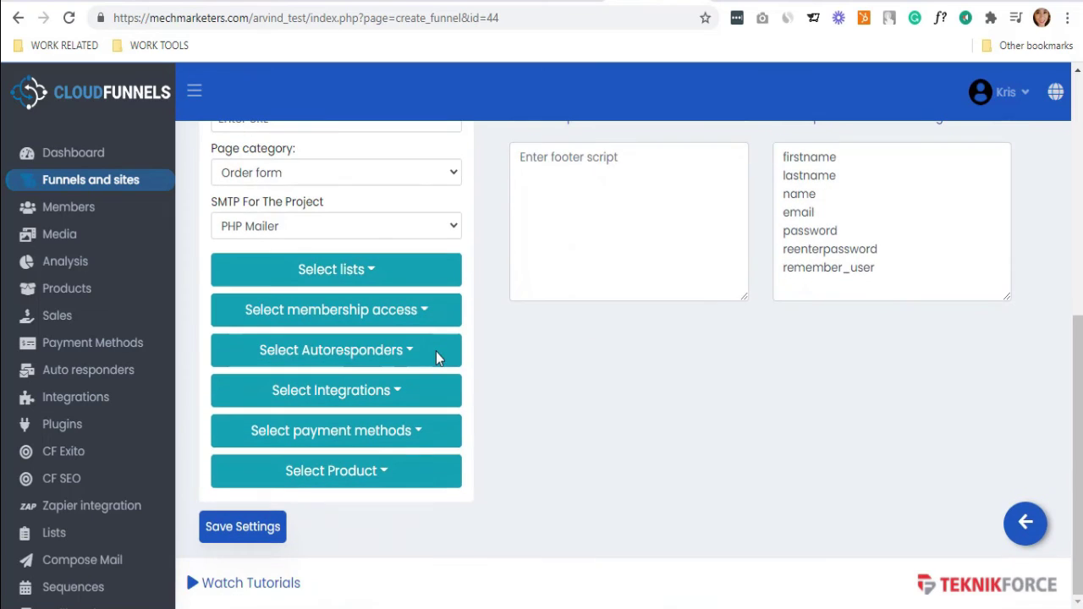
left_click(385, 432)
scroll(385, 432, "down", 2)
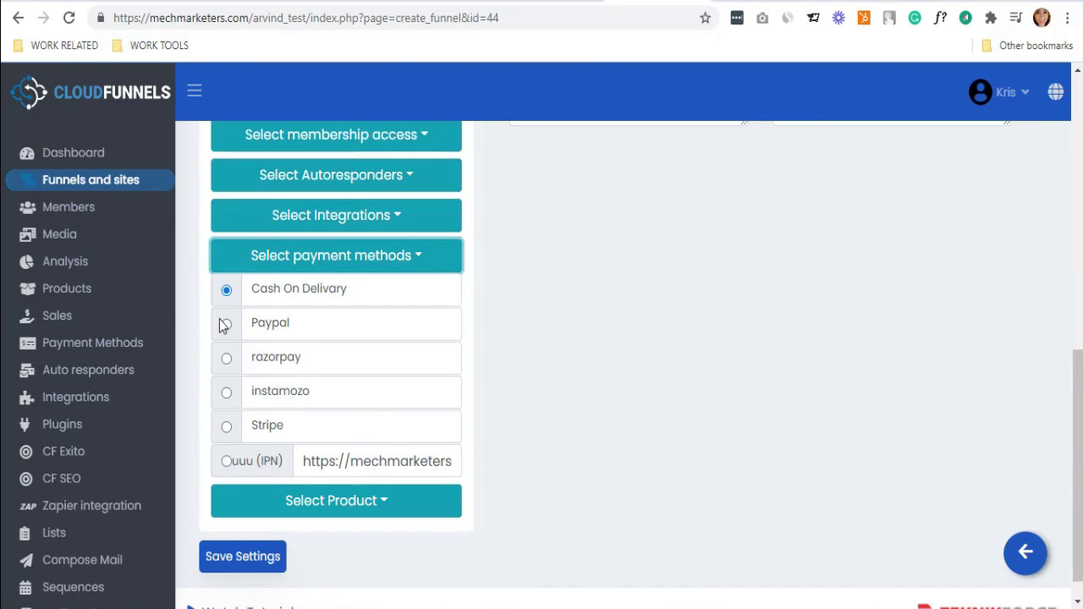
left_click(227, 326)
left_click(347, 500)
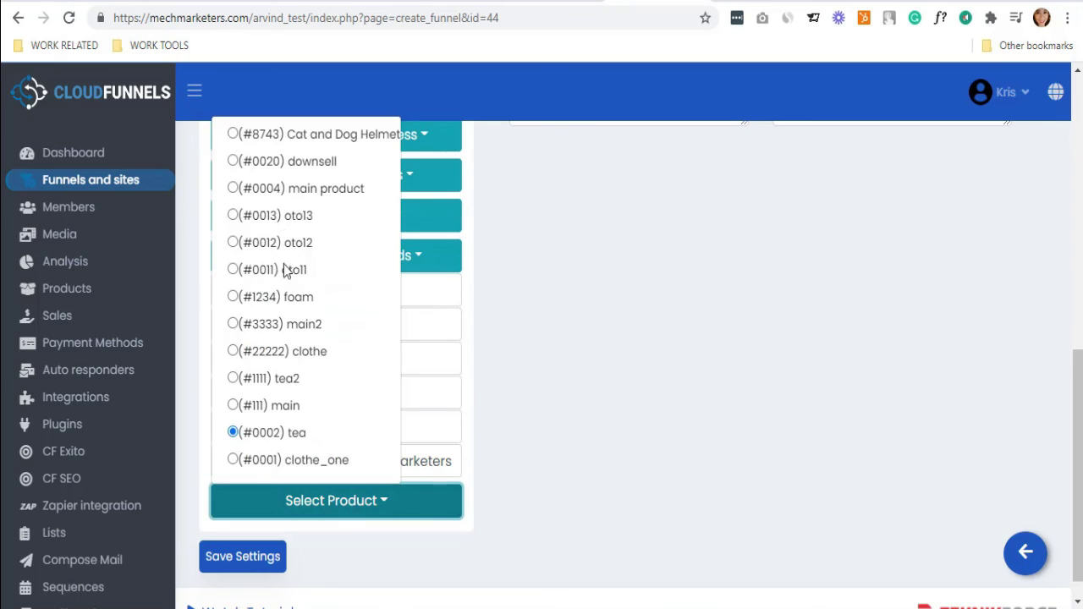
left_click(233, 134)
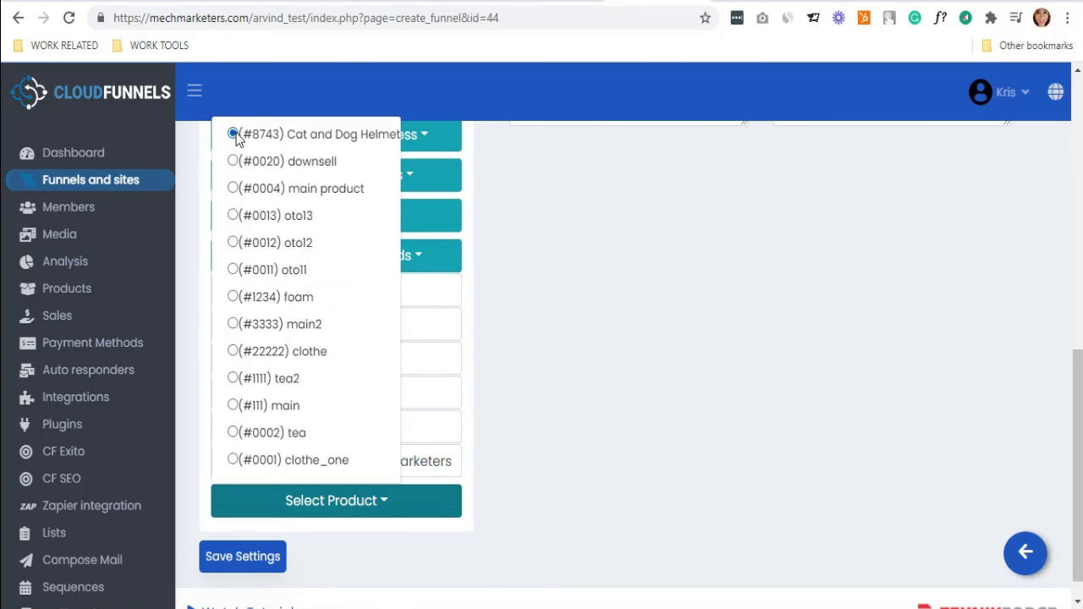
left_click(254, 559)
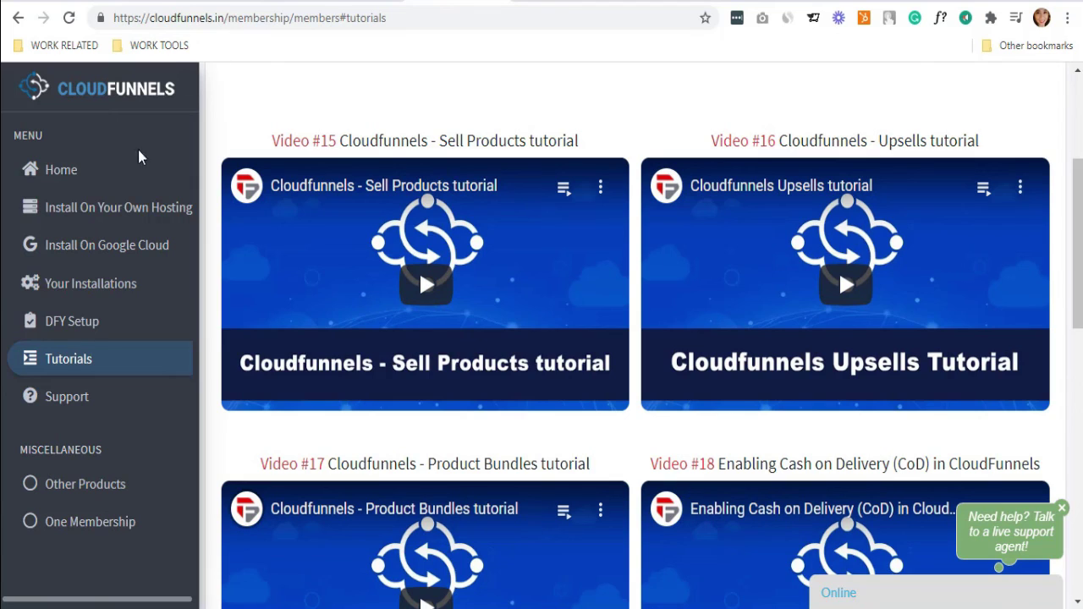
List the Sales tutorial category and scroll down to Video #24 Payment Integration
left_click(146, 363)
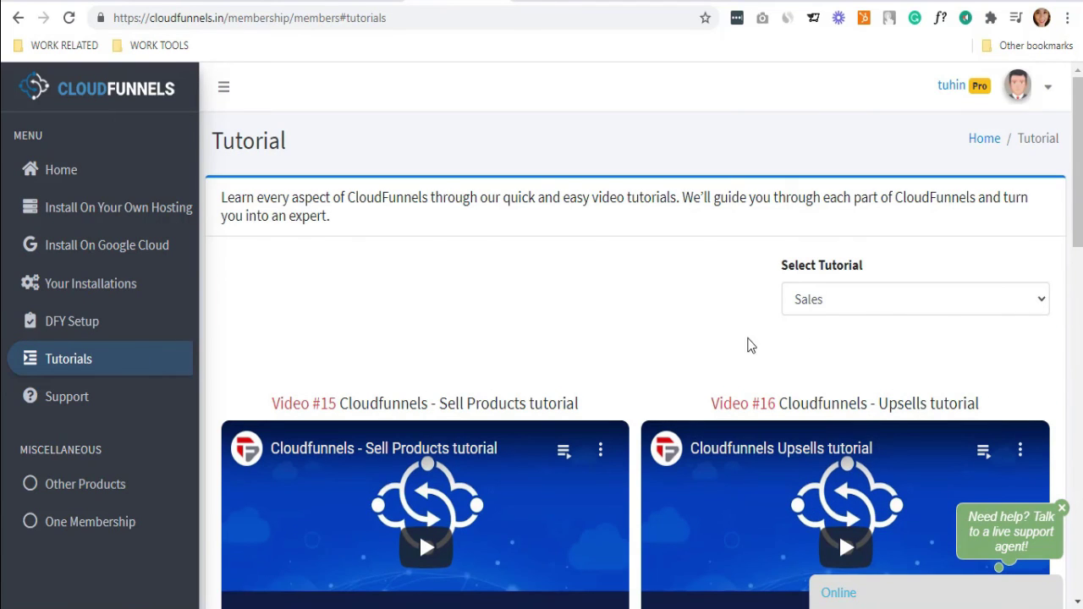
left_click(902, 301)
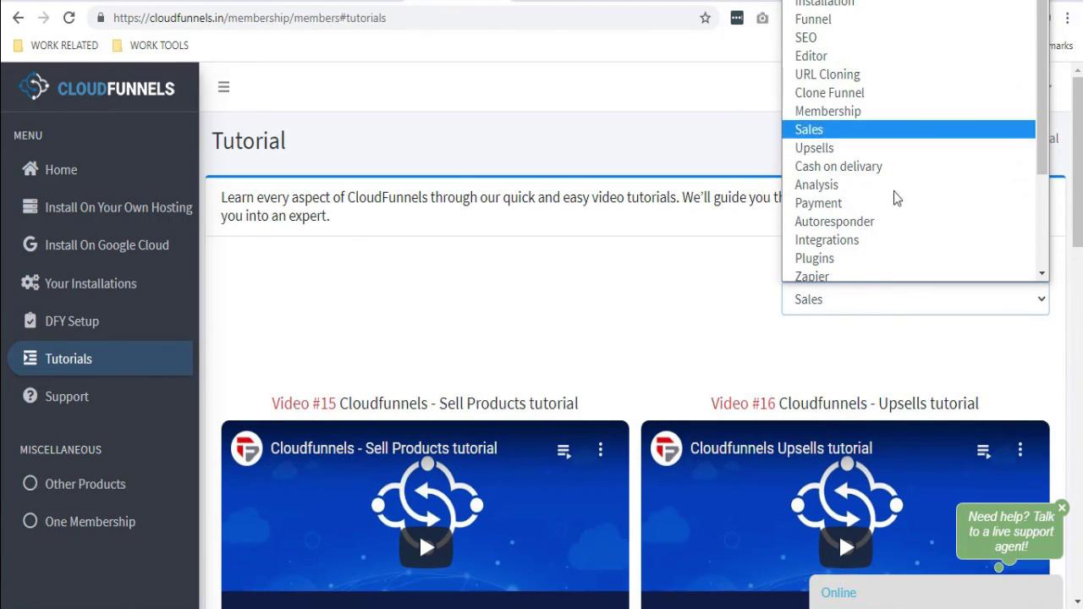
left_click(894, 129)
scroll(843, 177, "down", 2)
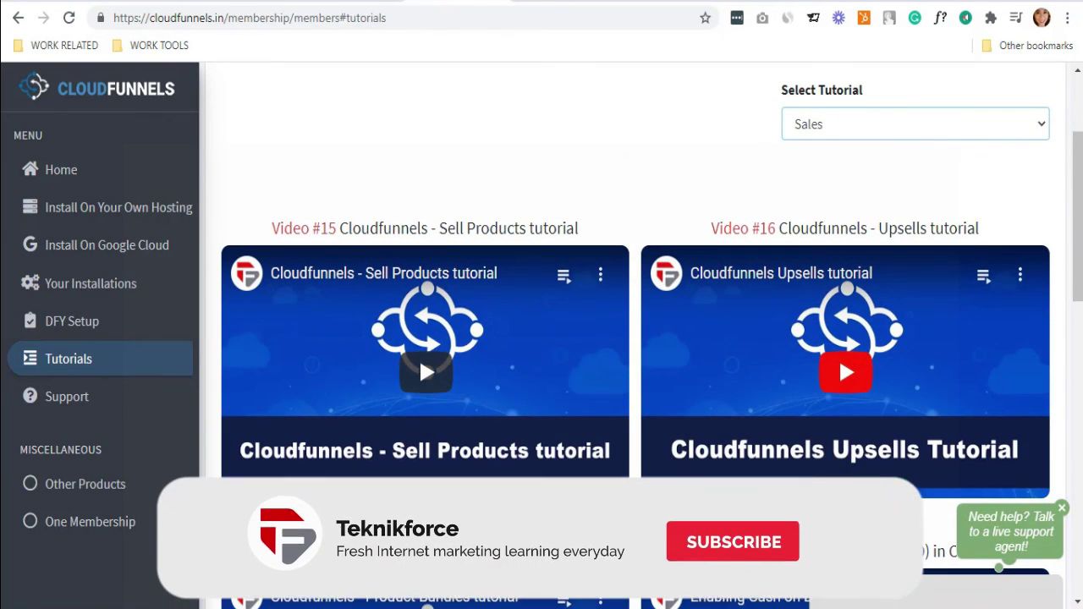
scroll(495, 430, "down", 1)
scroll(495, 430, "down", 3)
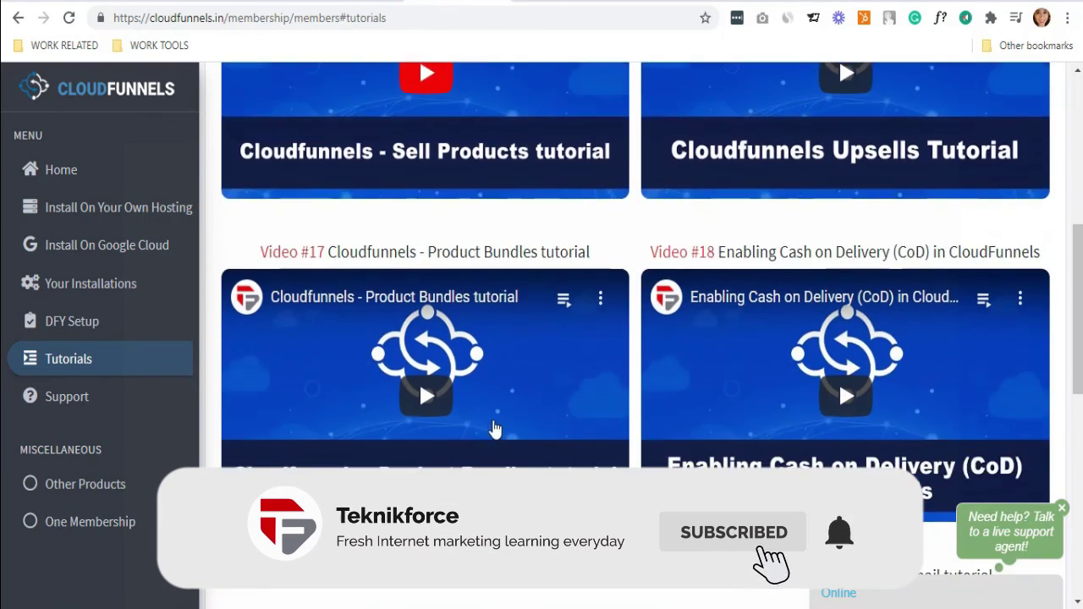
scroll(495, 429, "down", 2)
scroll(541, 423, "down", 1)
scroll(582, 420, "down", 1)
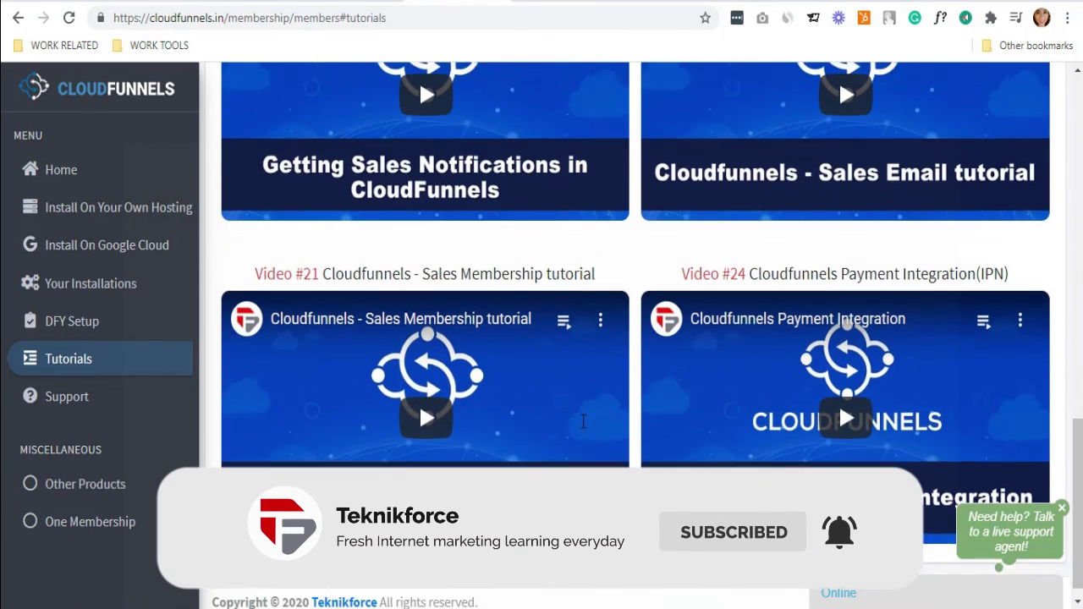